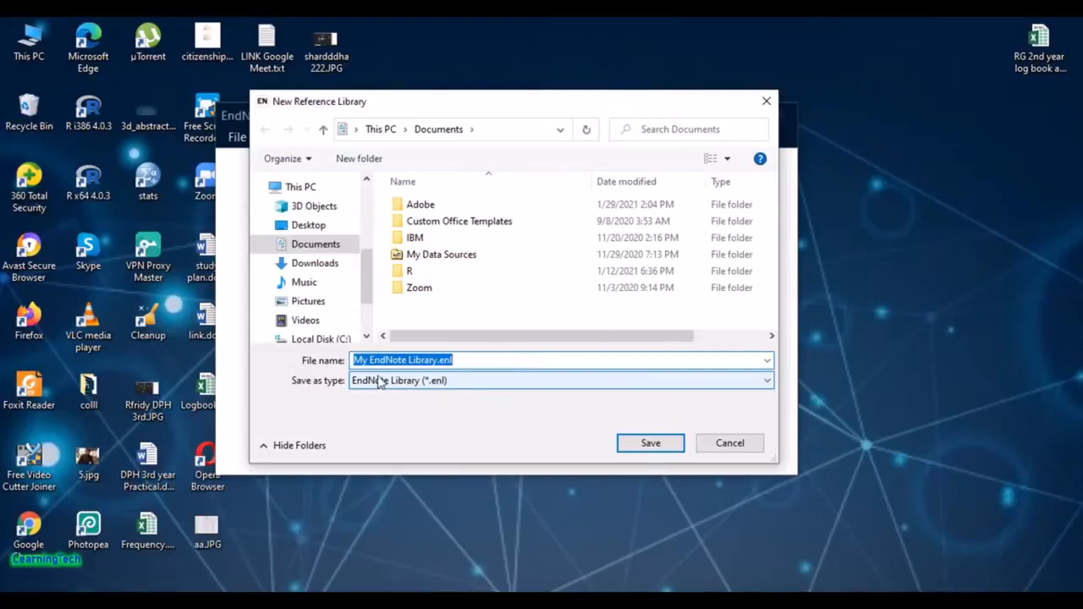
- Name the new reference library My Thesis
click(489, 361)
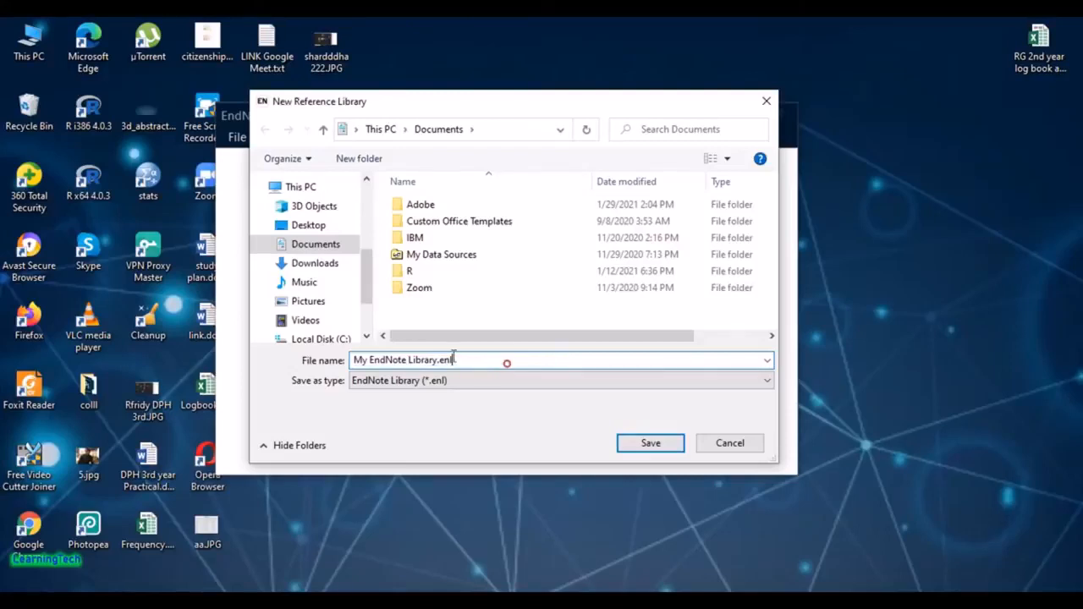
key(ctrl+a)
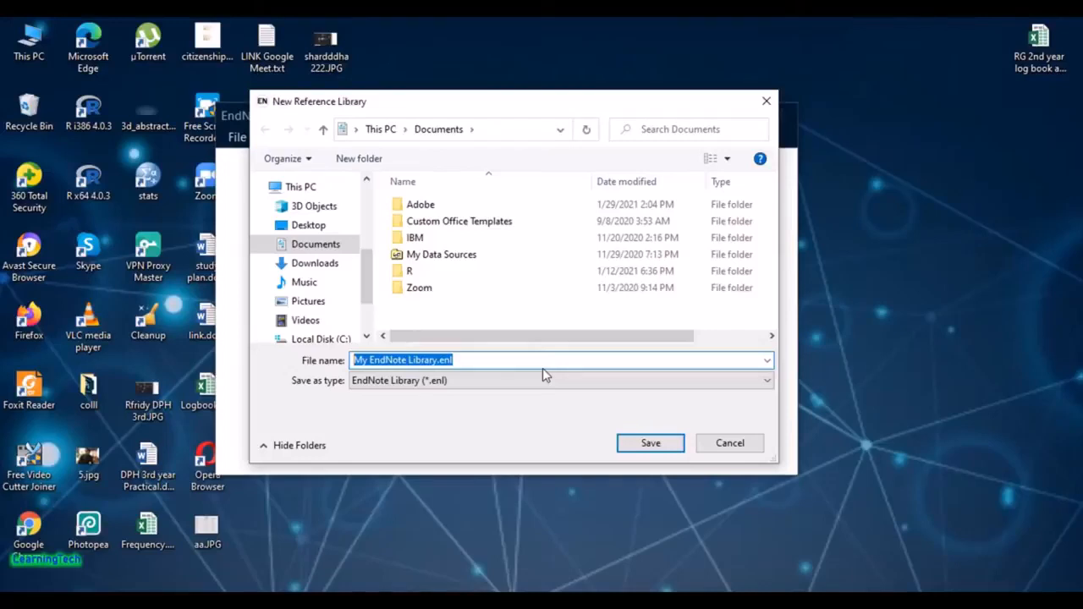
text(MY)
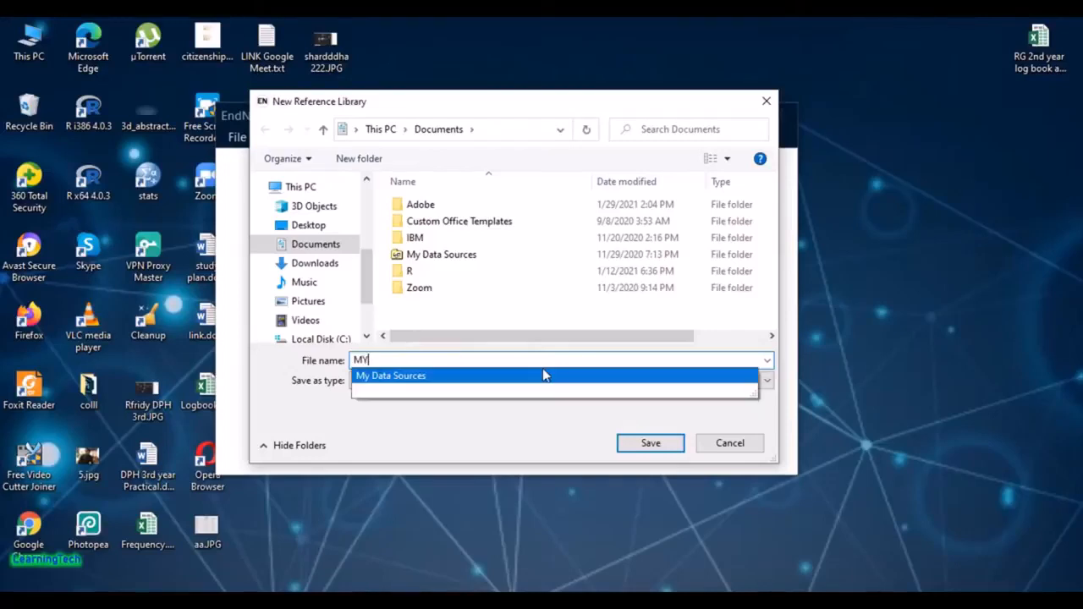
key(BackSpace)
text(y This)
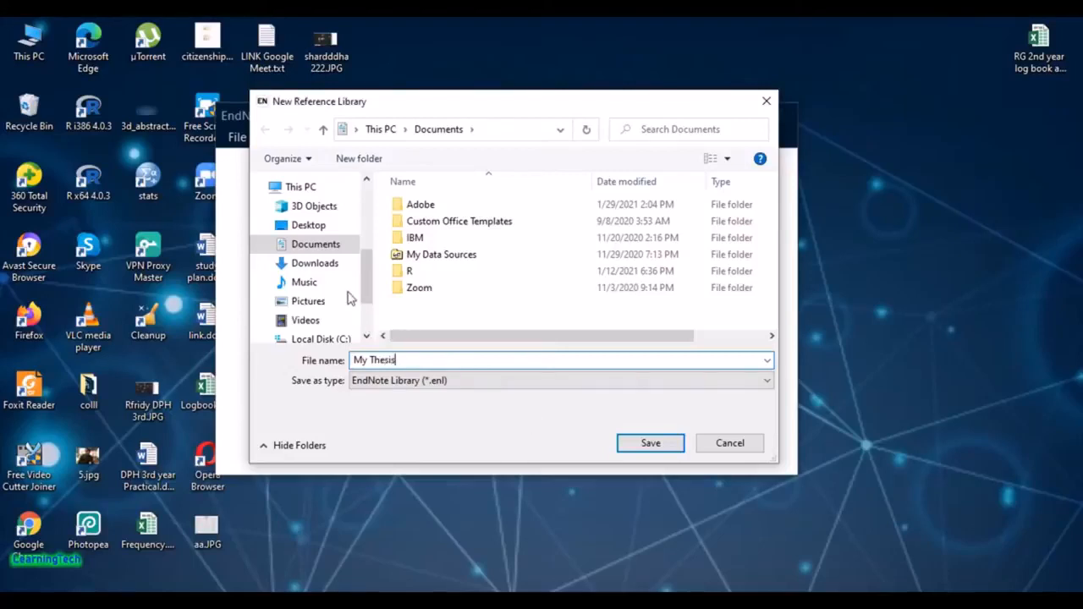
- Save the new library to the Desktop and maximize its window
mouse_move(368, 286)
mouse_down()
mouse_move(368, 306)
mouse_move(370, 230)
mouse_move(387, 251)
mouse_move(389, 289)
mouse_move(371, 269)
mouse_move(370, 307)
mouse_move(372, 290)
mouse_up()
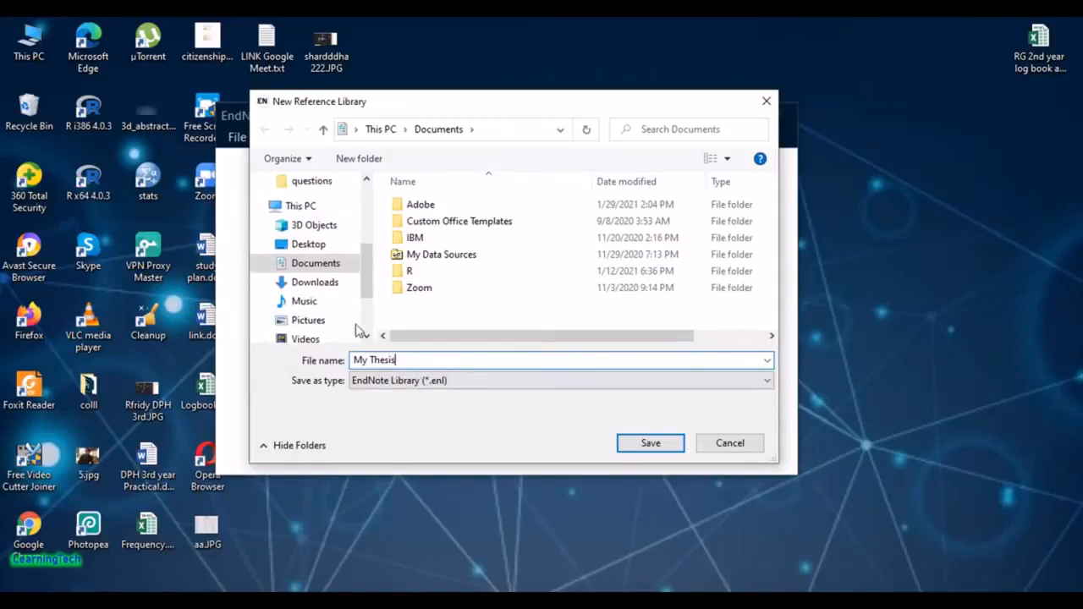
click(318, 244)
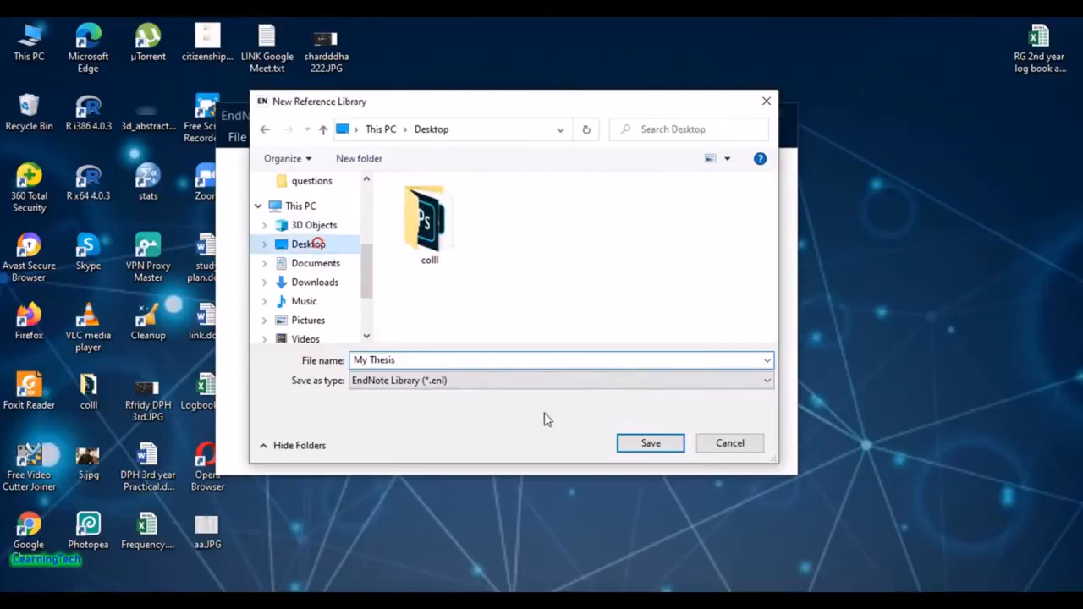
click(659, 446)
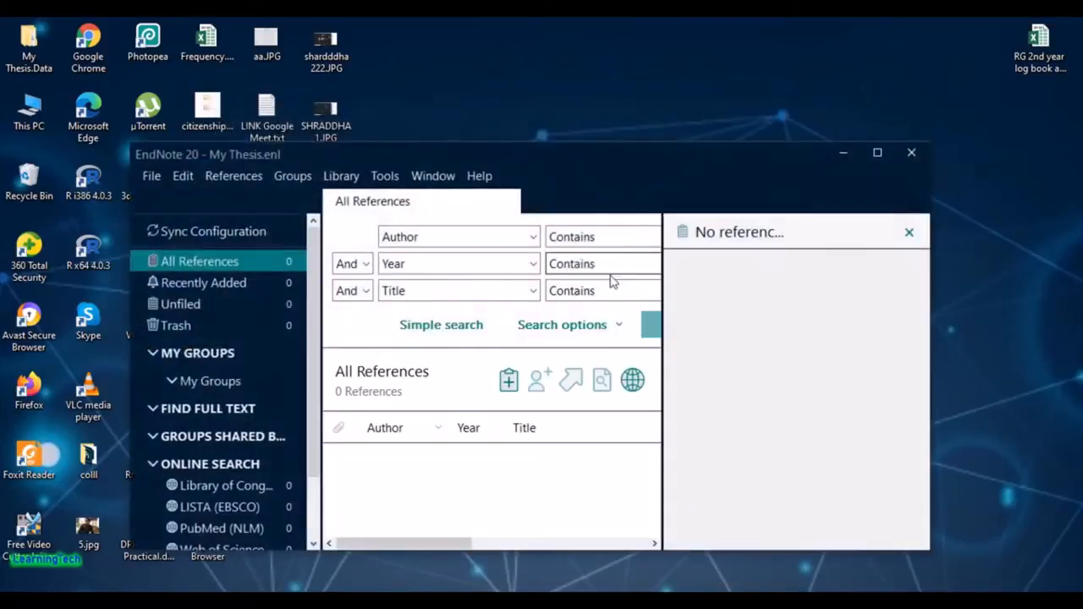
drag(699, 165, 668, 103)
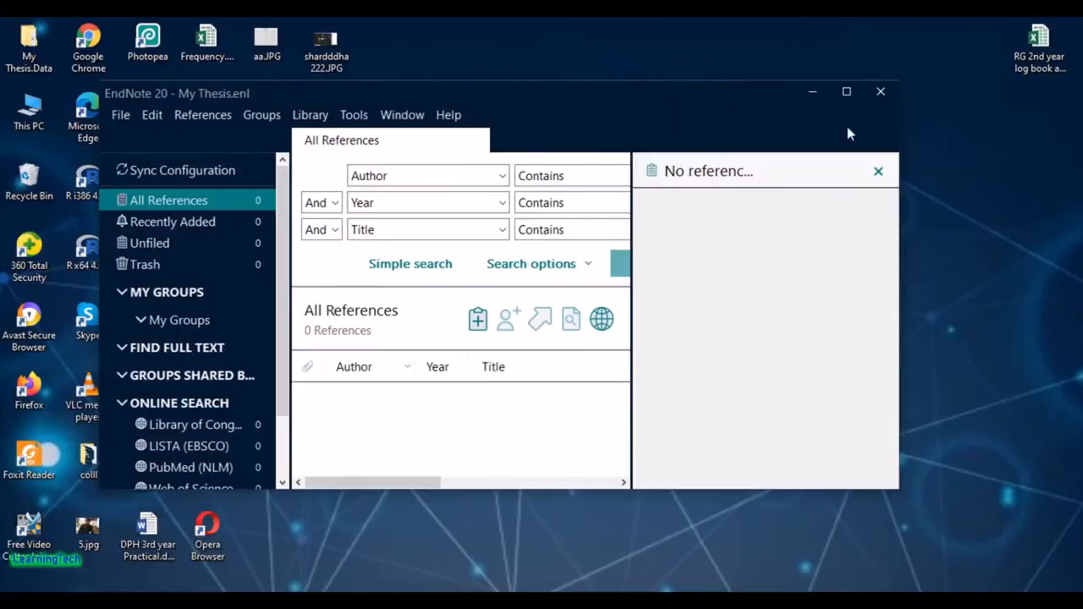
click(849, 95)
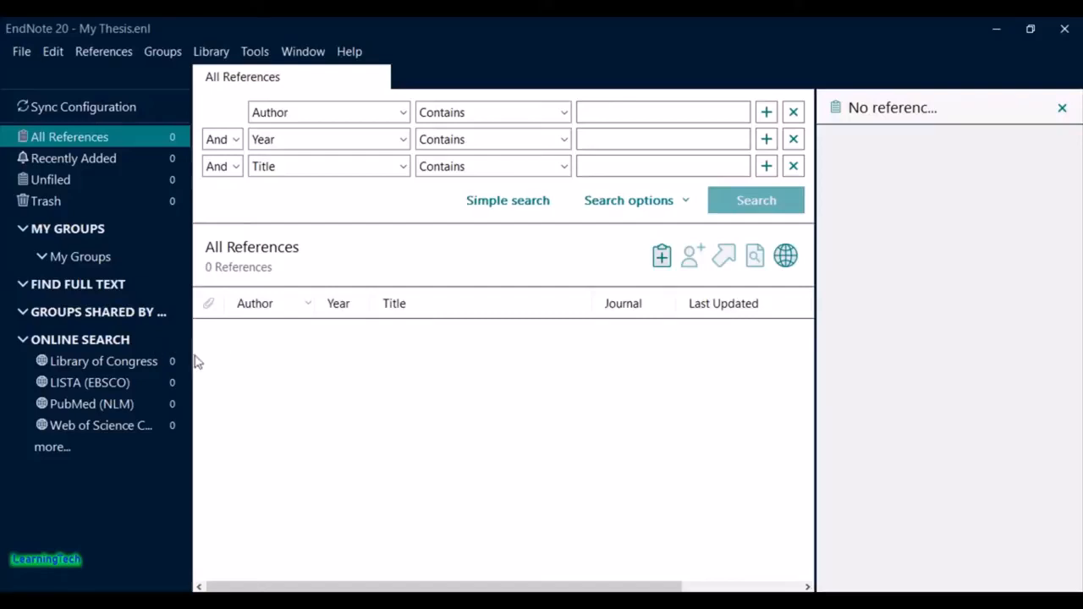
- Search the PubMed (NLM) online database for references whose title contains Covid-19
click(115, 404)
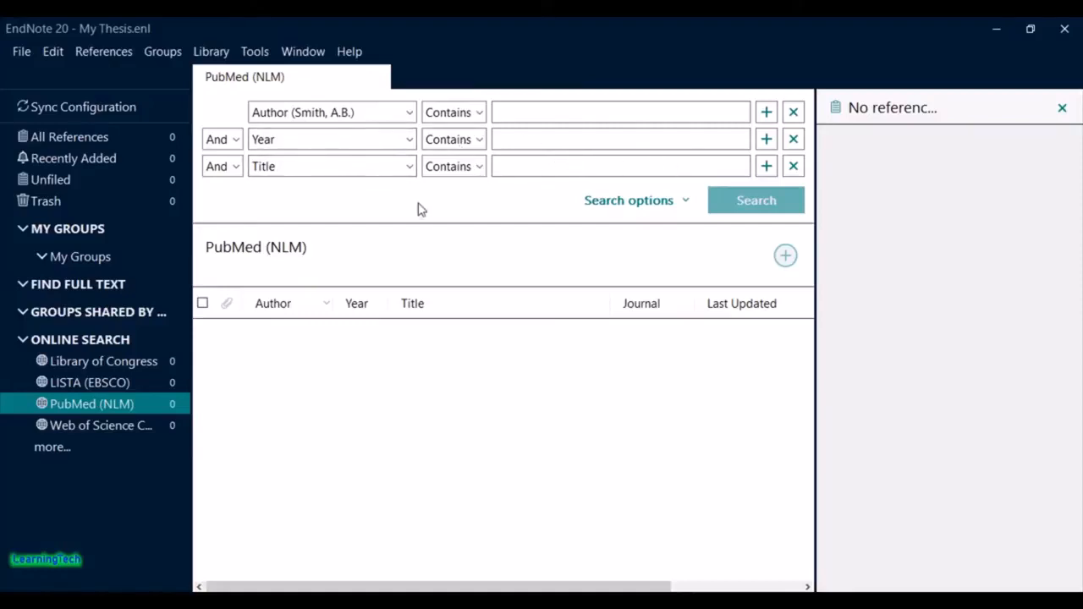
click(409, 113)
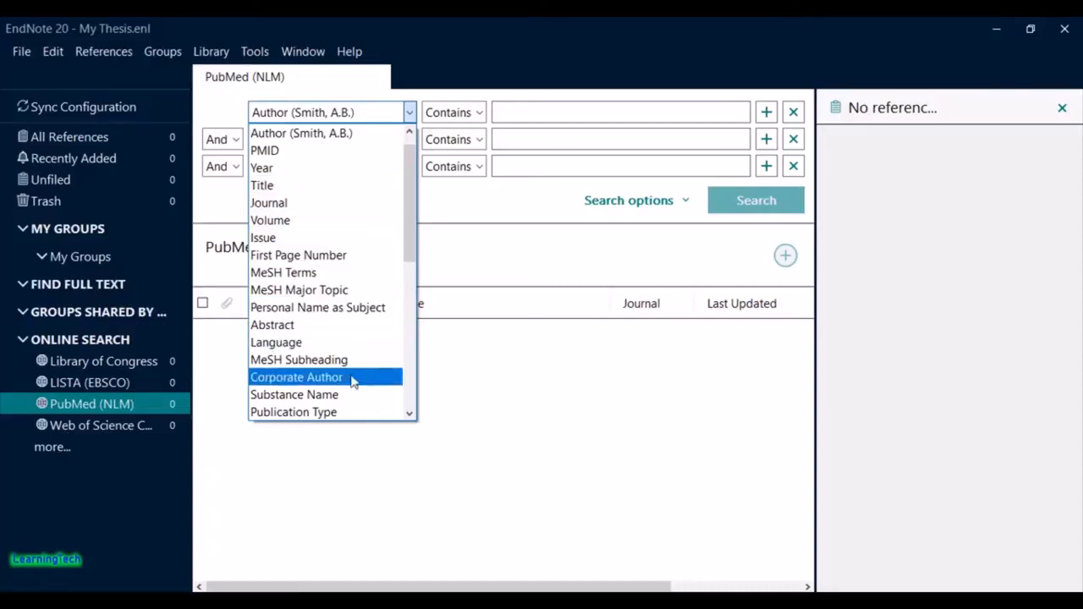
click(330, 185)
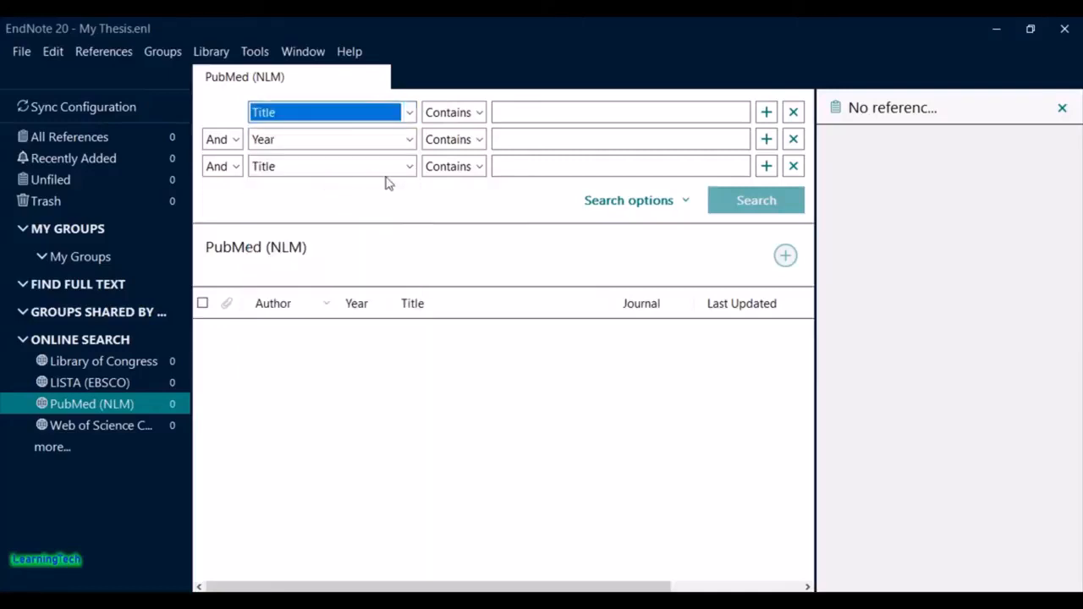
click(583, 111)
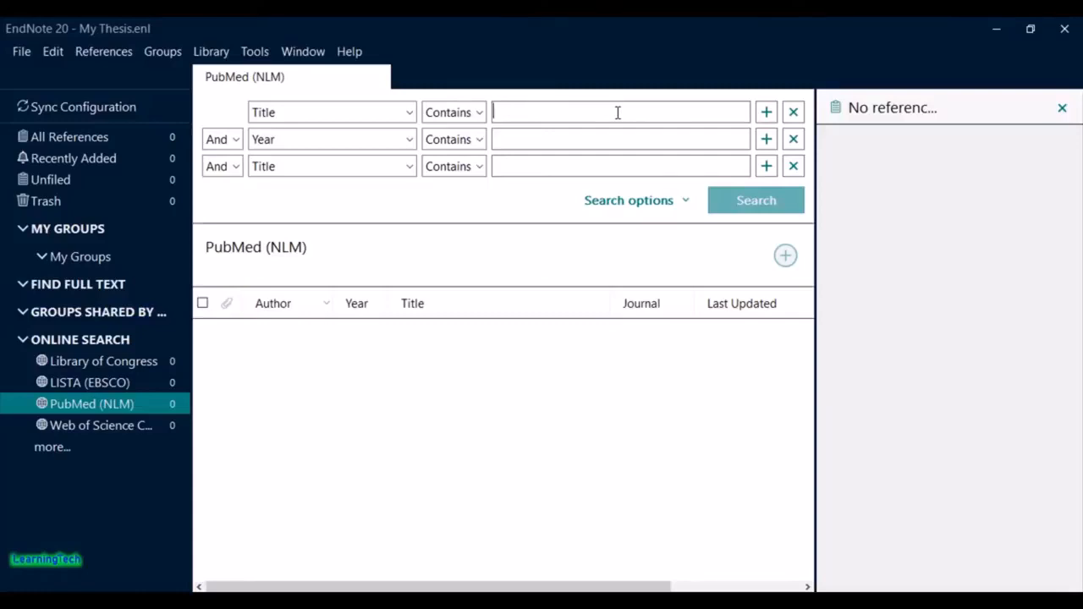
text(C)
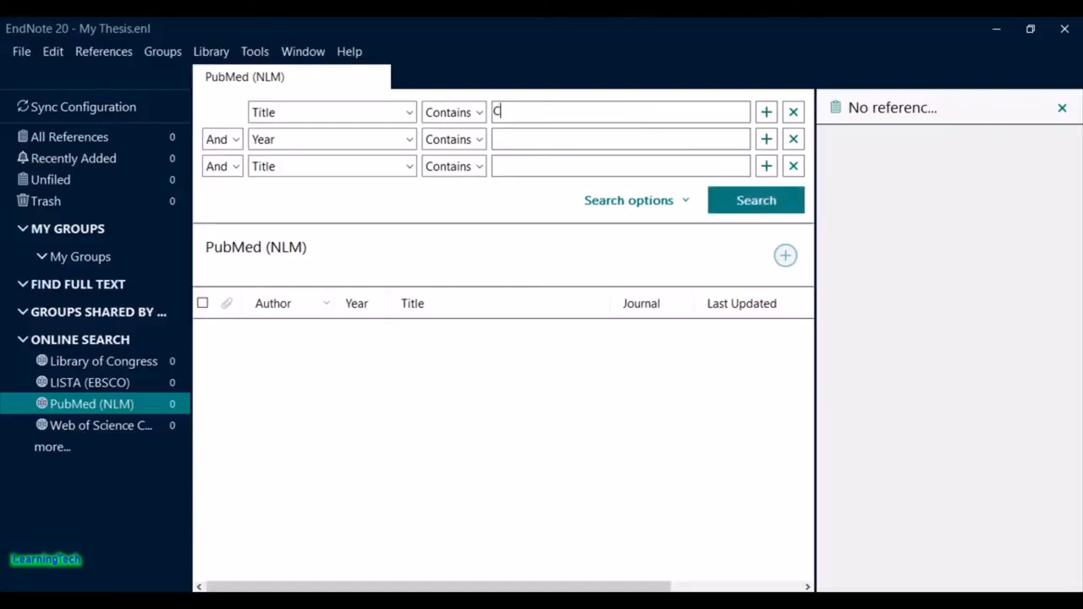
text(ovid-19)
click(752, 201)
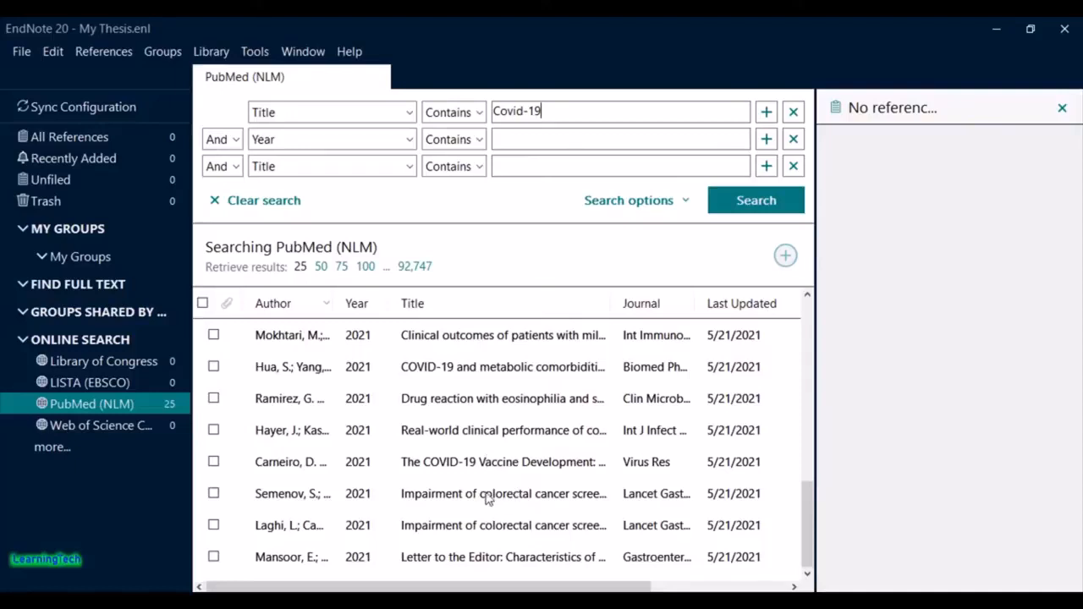
- Look through the PubMed results, viewing the summaries of the DRESS drug reaction article and the azithromycin review
double_click(552, 109)
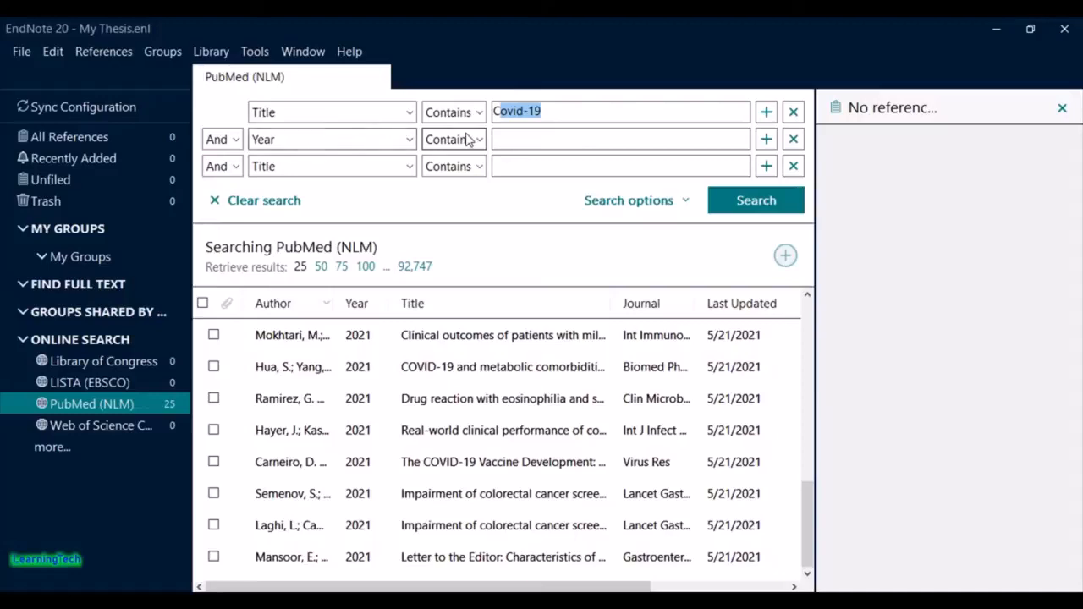
click(584, 111)
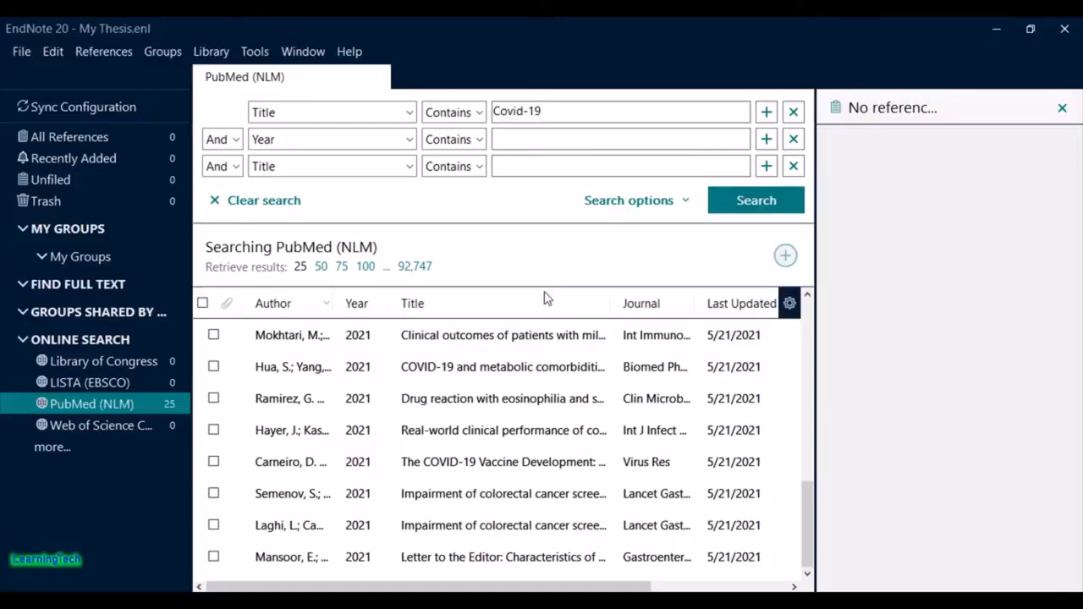
click(480, 399)
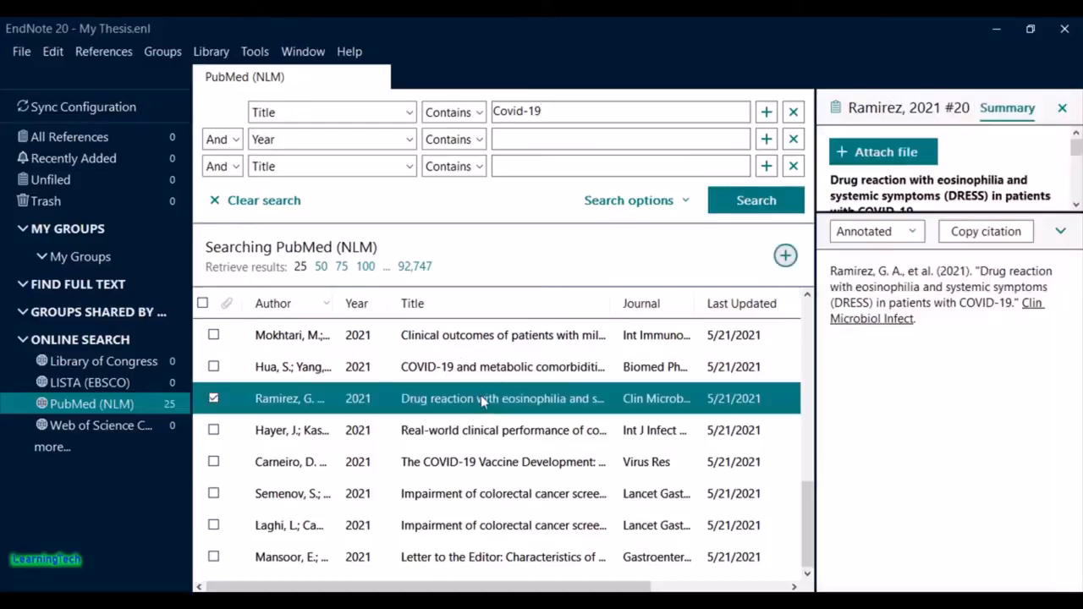
scroll(482, 398, up, 6)
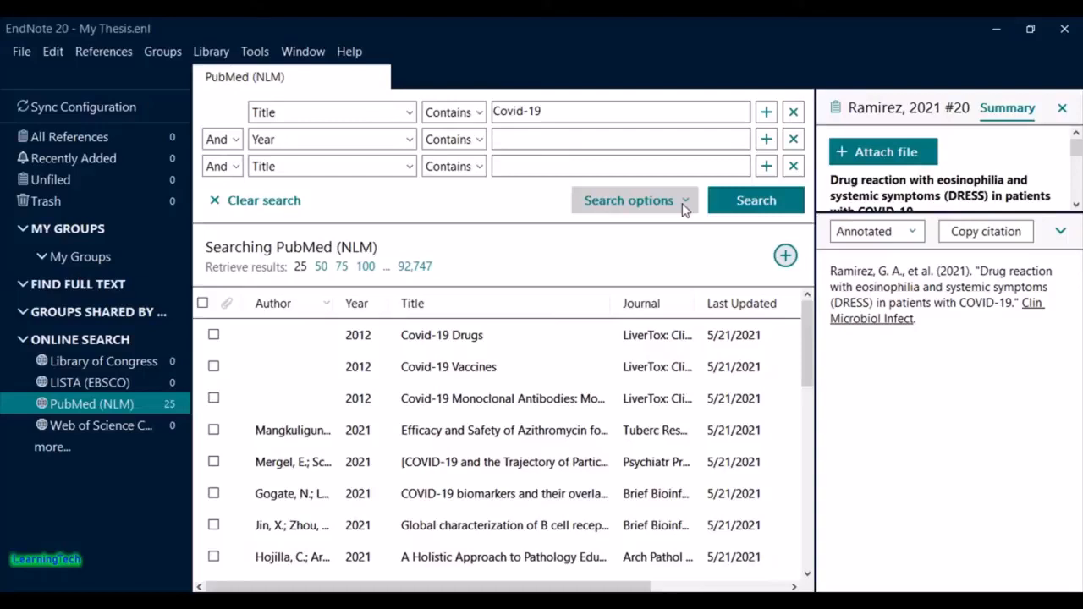
scroll(641, 363, down, 6)
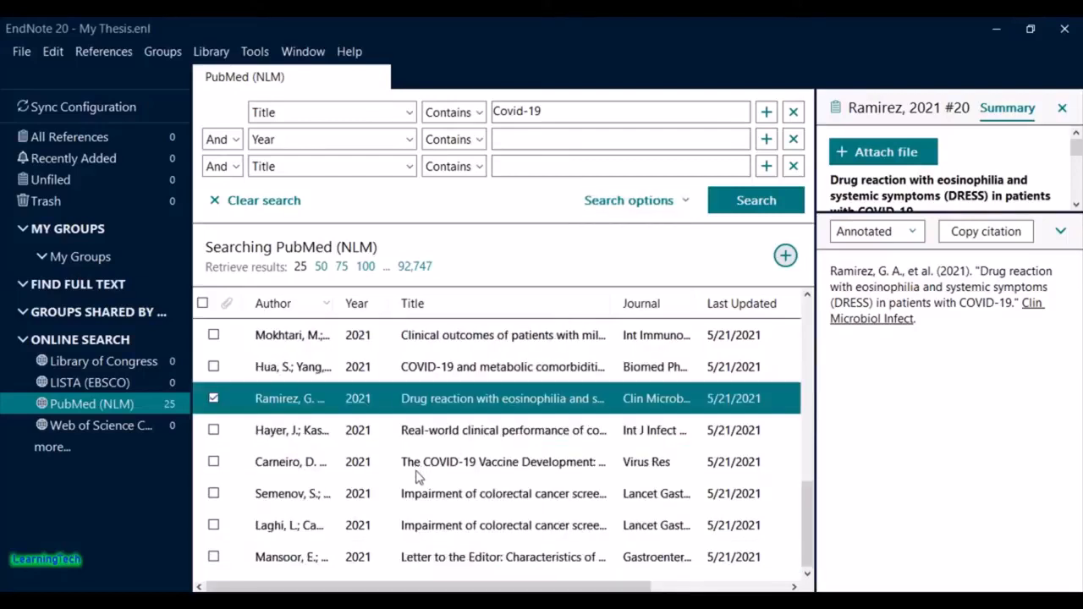
scroll(369, 463, up, 6)
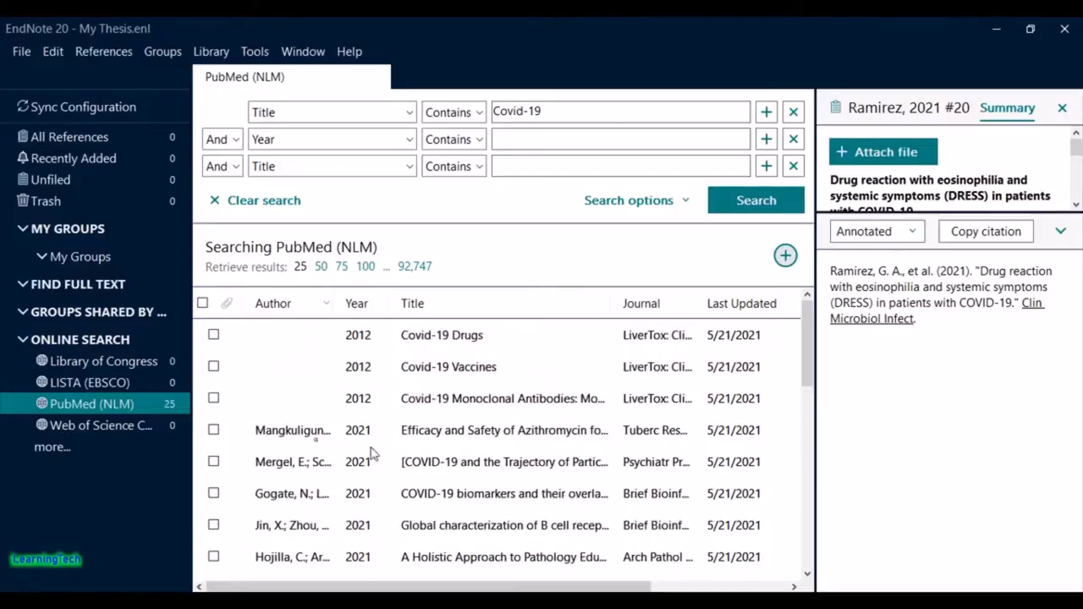
click(309, 432)
scroll(508, 434, down, 3)
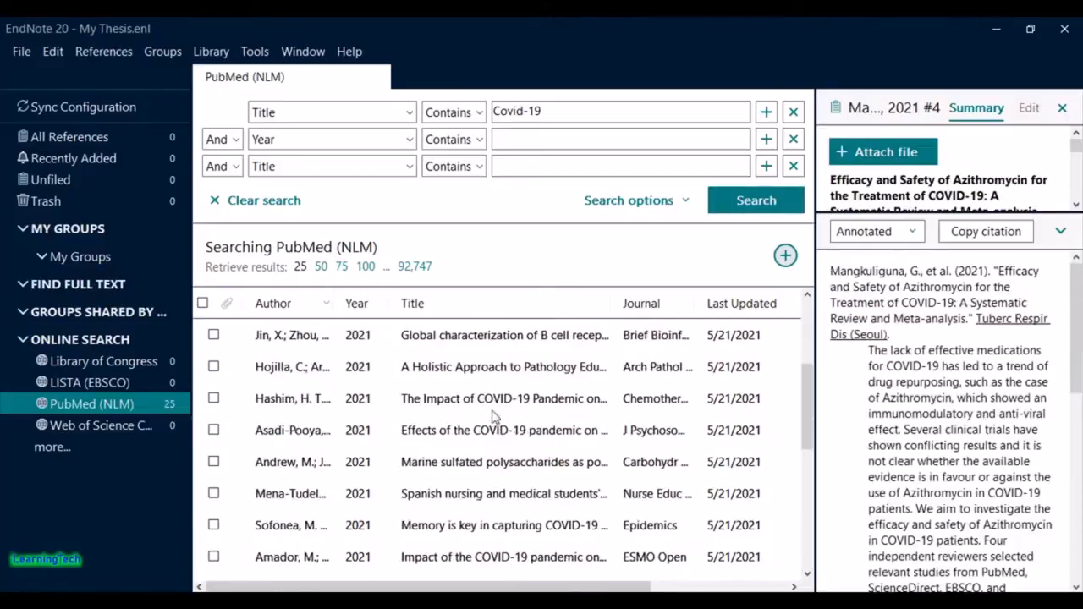
- Tick the five consecutive results from the pathology education article through the Spanish nursing students article
click(475, 377)
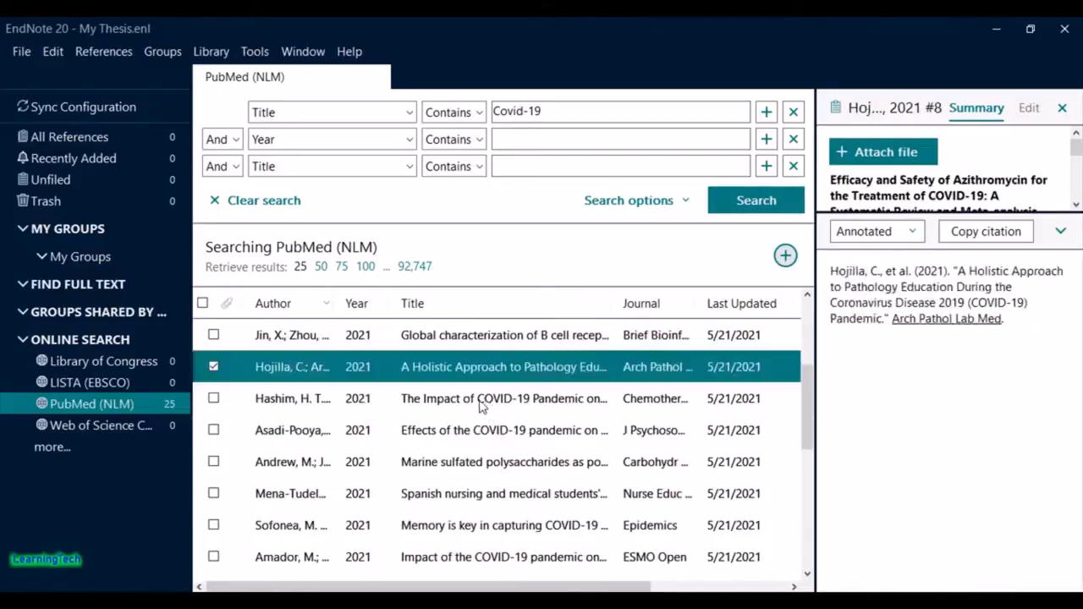
click(213, 398)
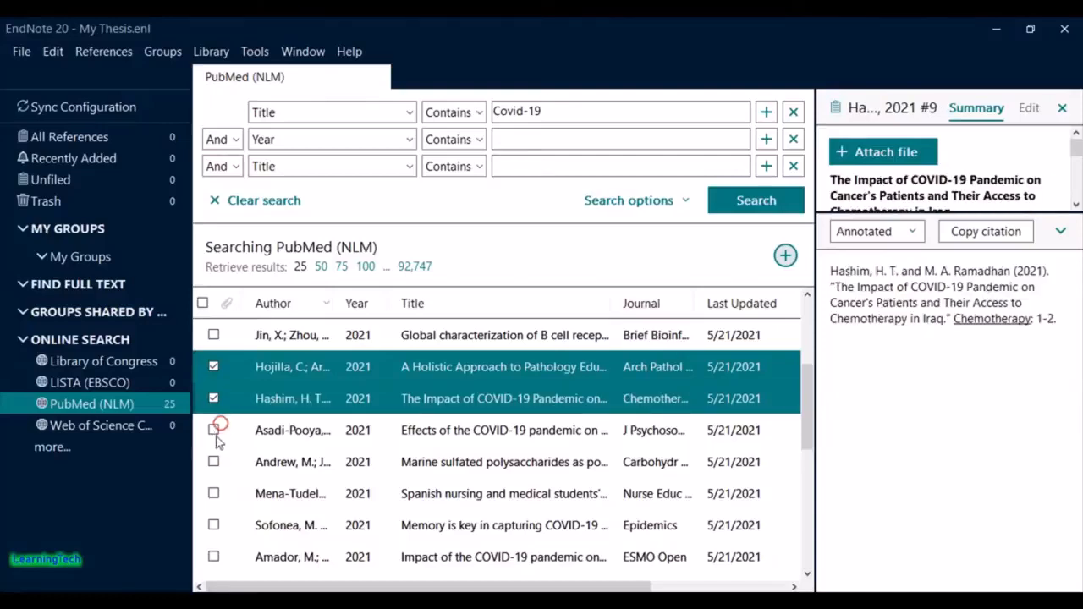
click(215, 430)
click(214, 462)
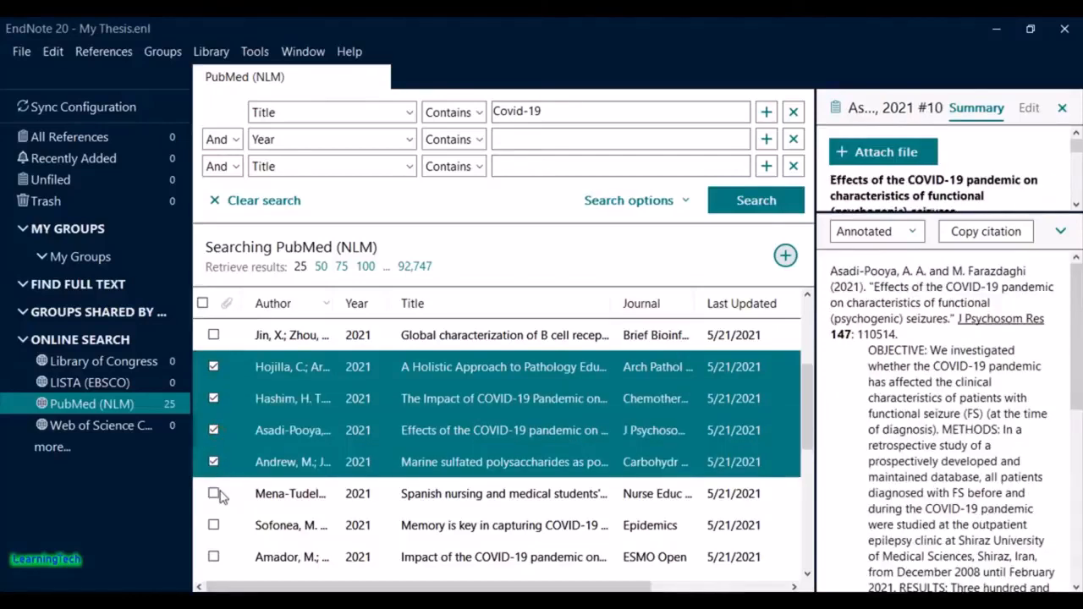
click(214, 494)
- Select all retrieved PubMed results and add them to the local library
key(ctrl+a)
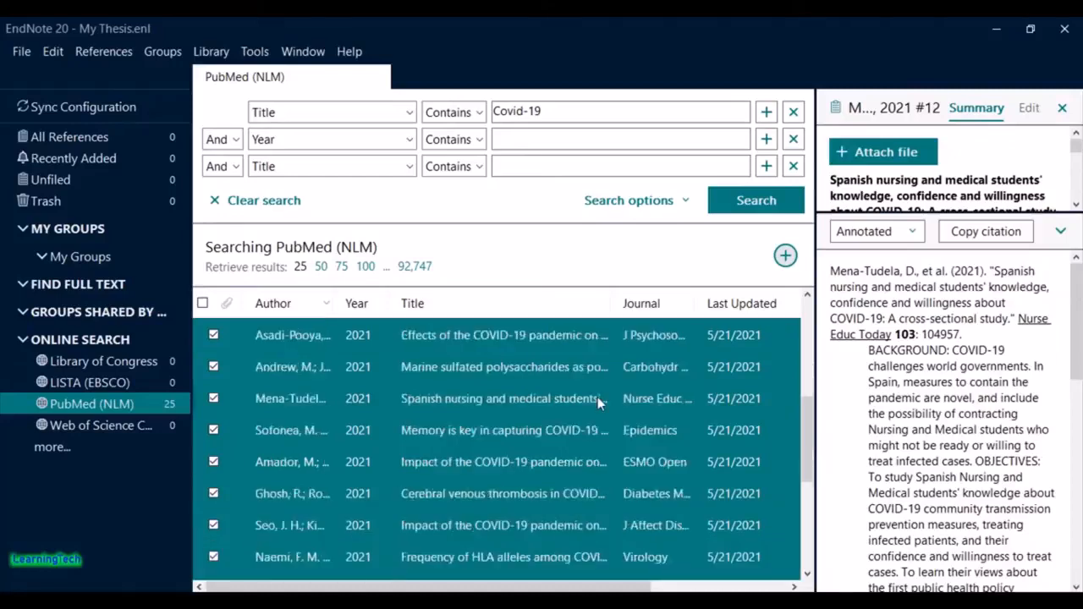
scroll(597, 403, down, 4)
scroll(601, 402, up, 6)
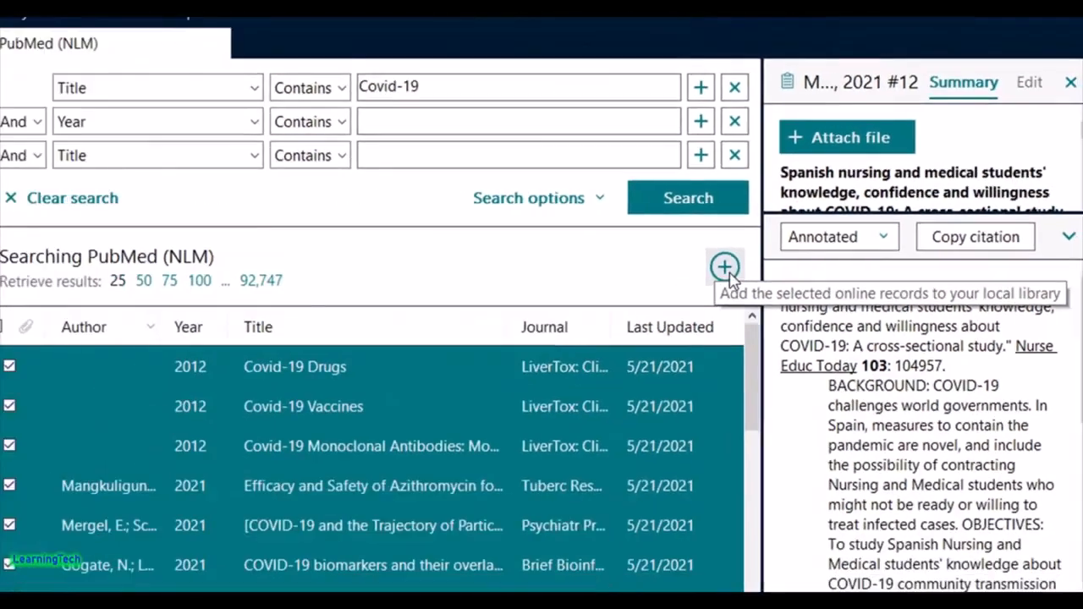
click(727, 269)
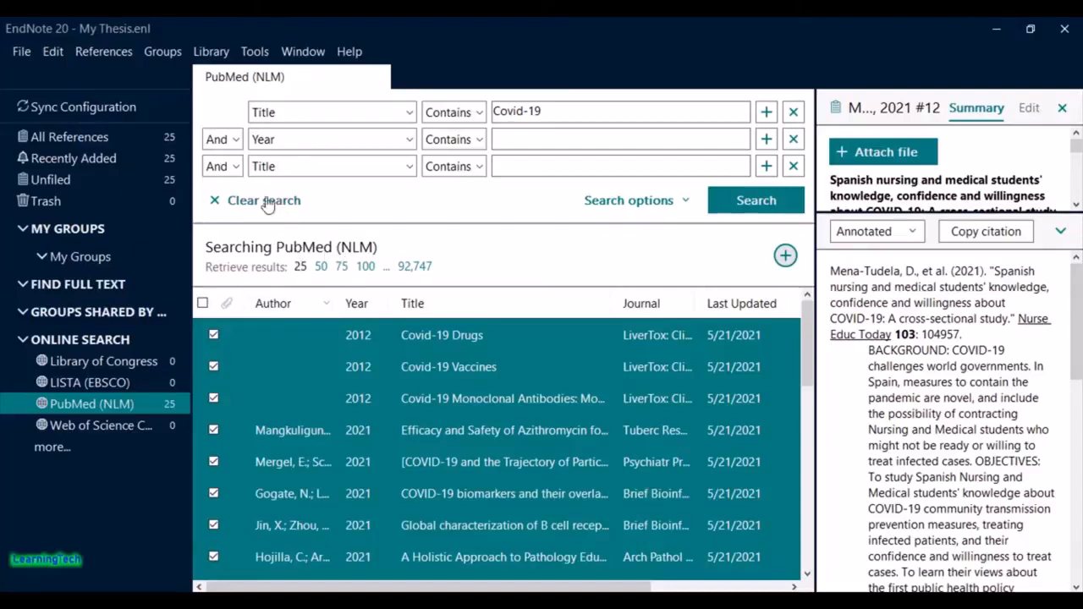
- Show the library's Unfiled references and look through the list of added articles
click(51, 180)
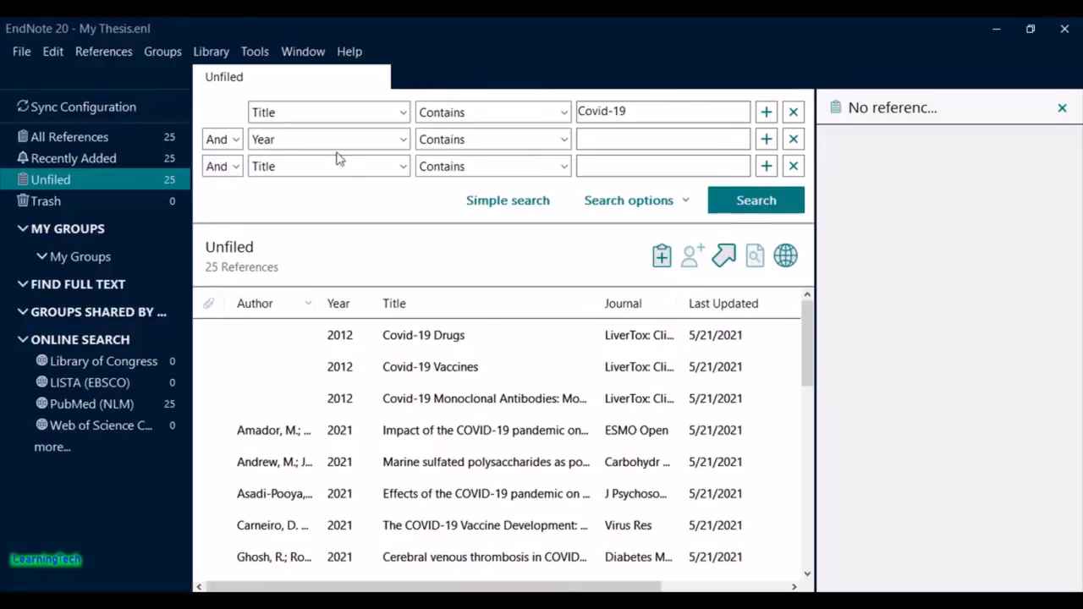
scroll(449, 413, down, 4)
scroll(460, 395, up, 4)
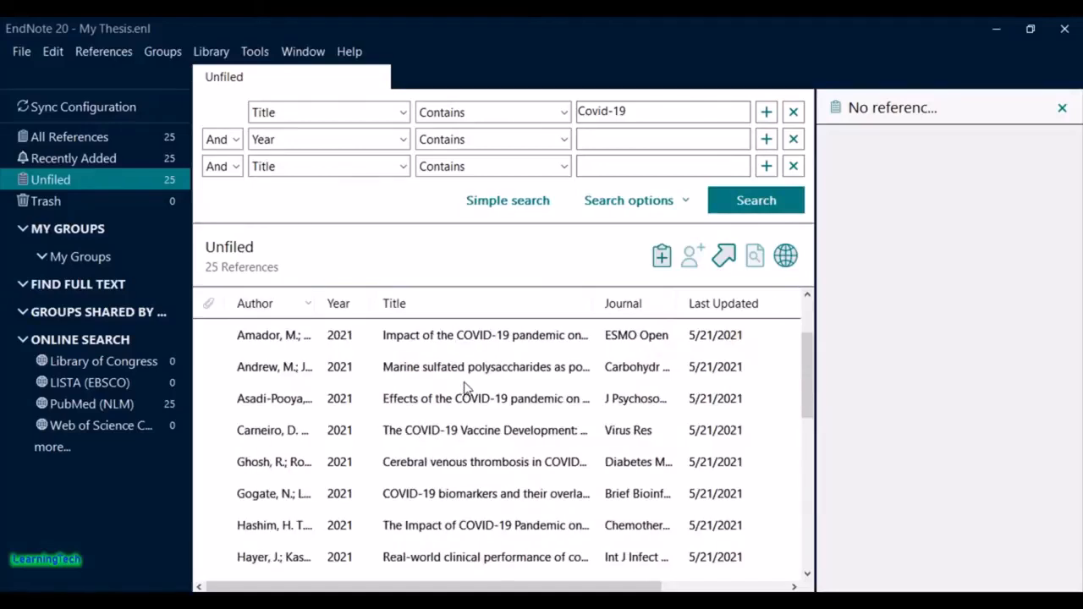
- Create a new group named COVID-19 under My Groups
click(169, 55)
click(165, 53)
click(166, 54)
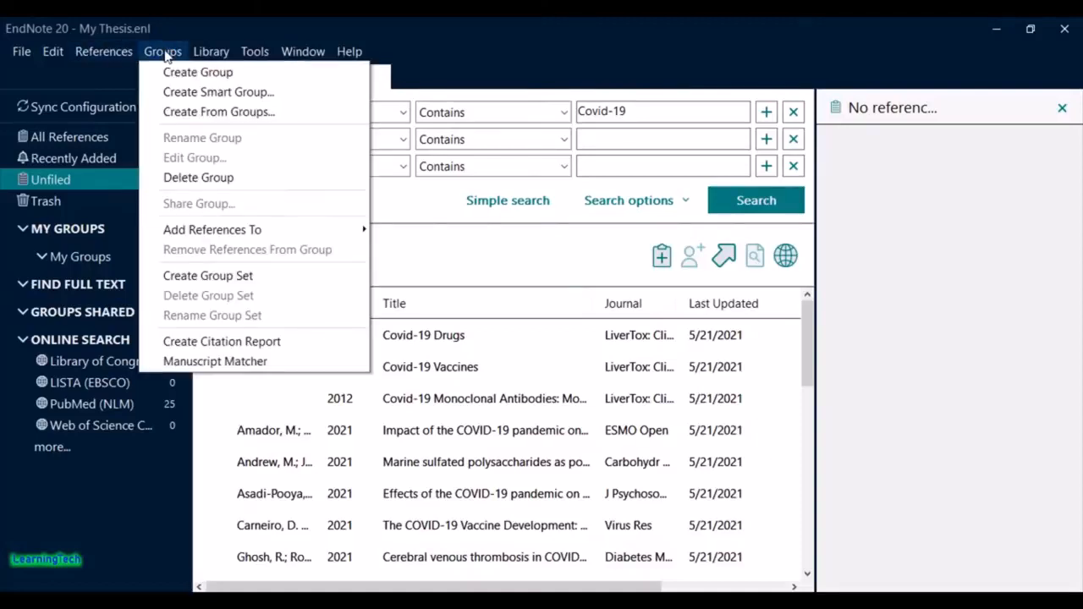
click(241, 77)
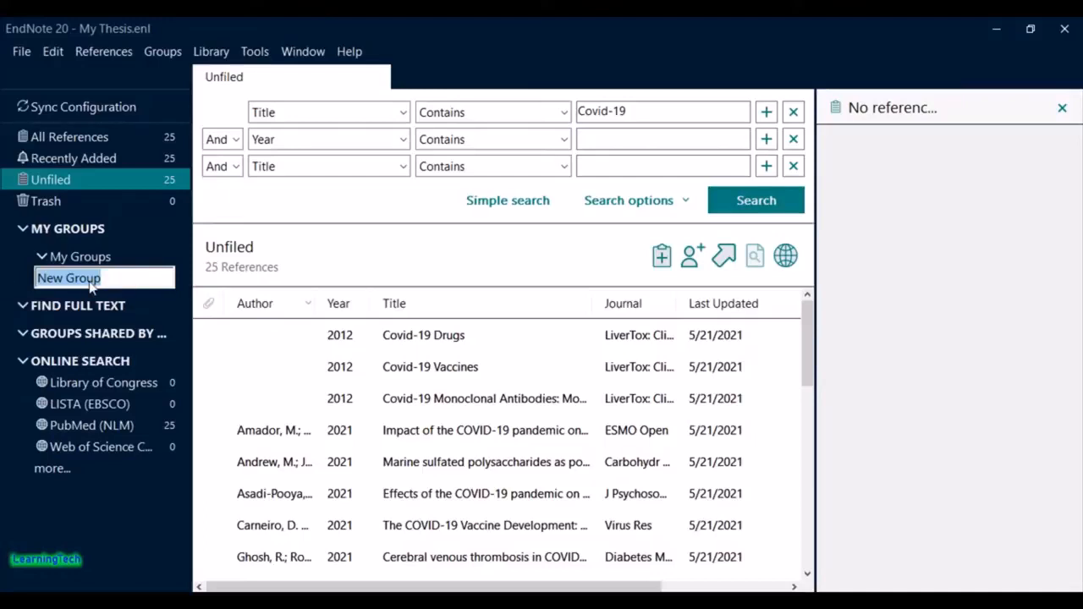
text(COVID-19)
key(Return)
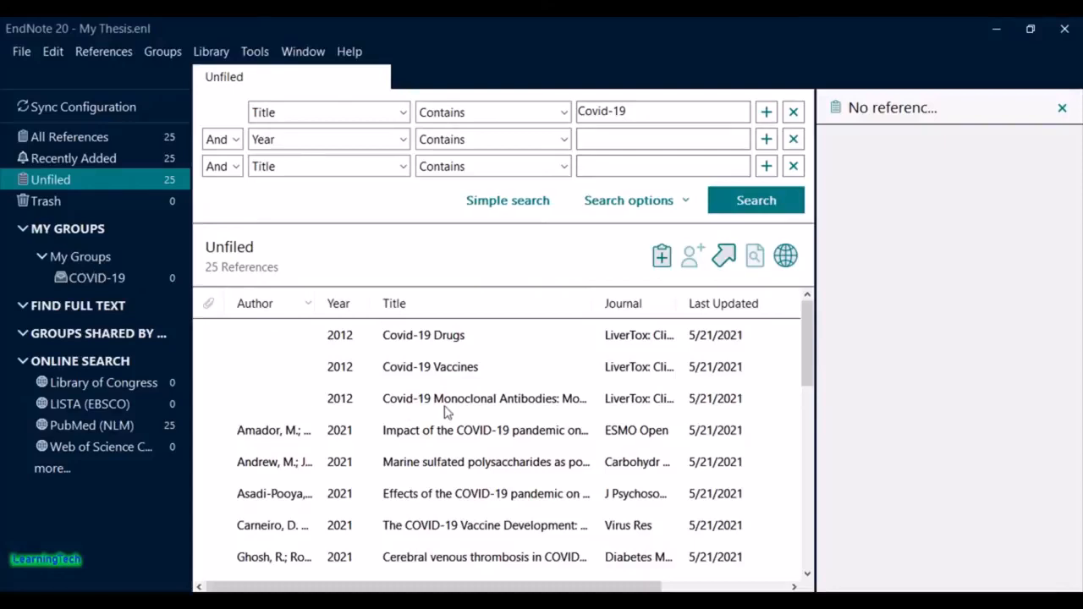
- Select all references in Unfiled and add them to the COVID-19 group
click(421, 397)
scroll(457, 406, down, 6)
click(335, 401)
scroll(427, 412, up, 3)
scroll(428, 413, up, 3)
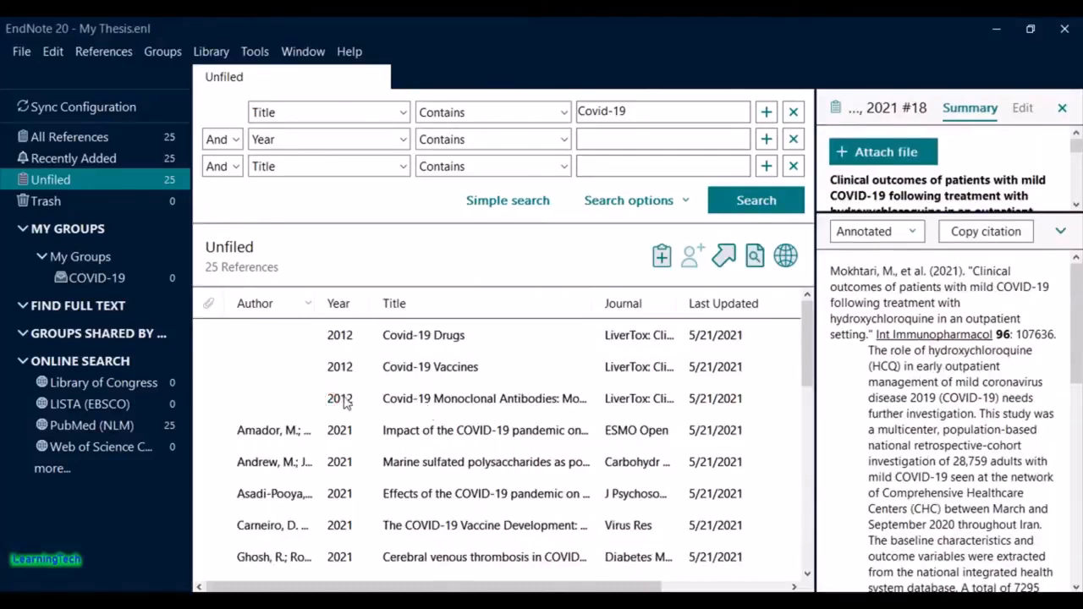
click(420, 408)
key(ctrl+a)
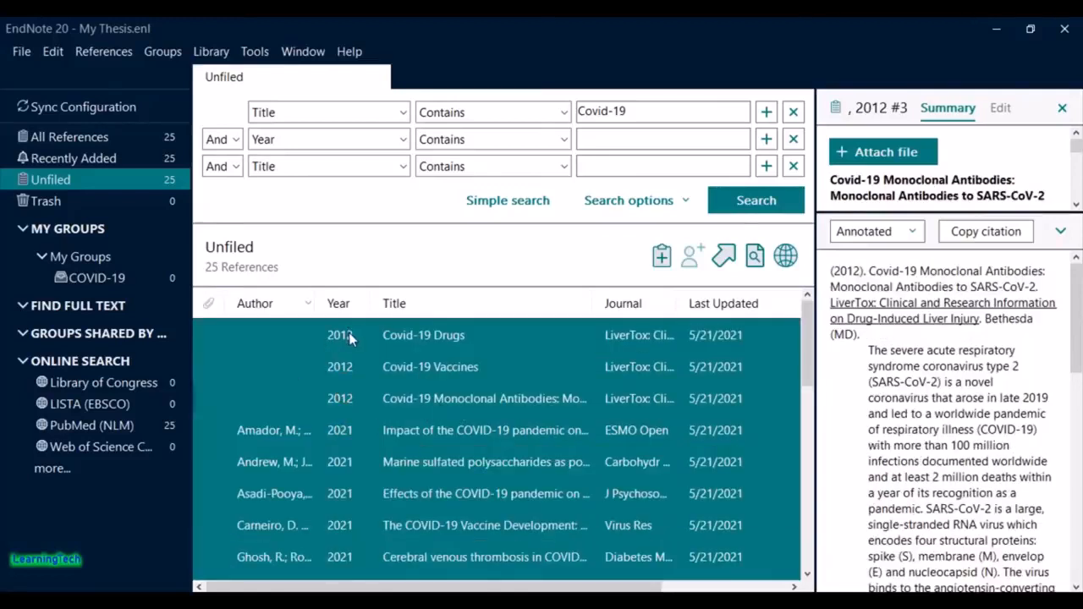
drag(110, 282, 112, 282)
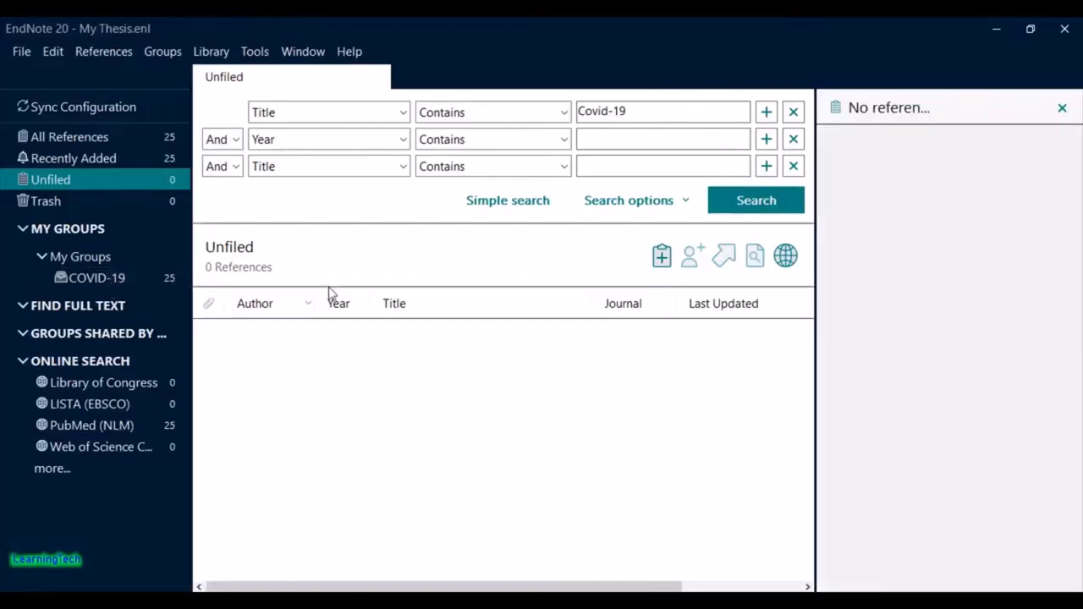
- Show the COVID-19 group and look through its list of references
click(127, 281)
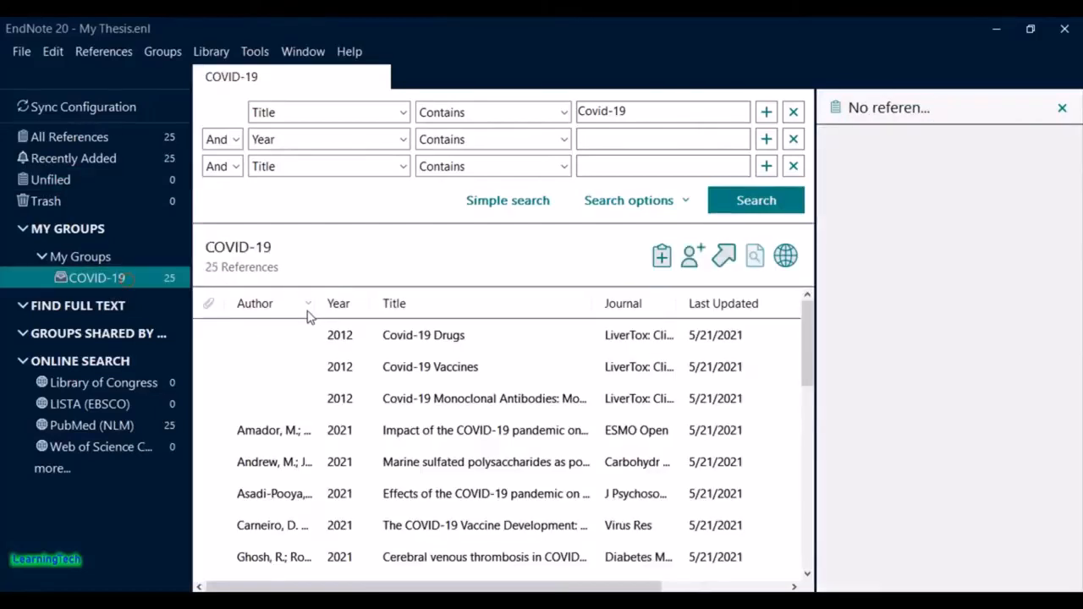
scroll(511, 408, down, 6)
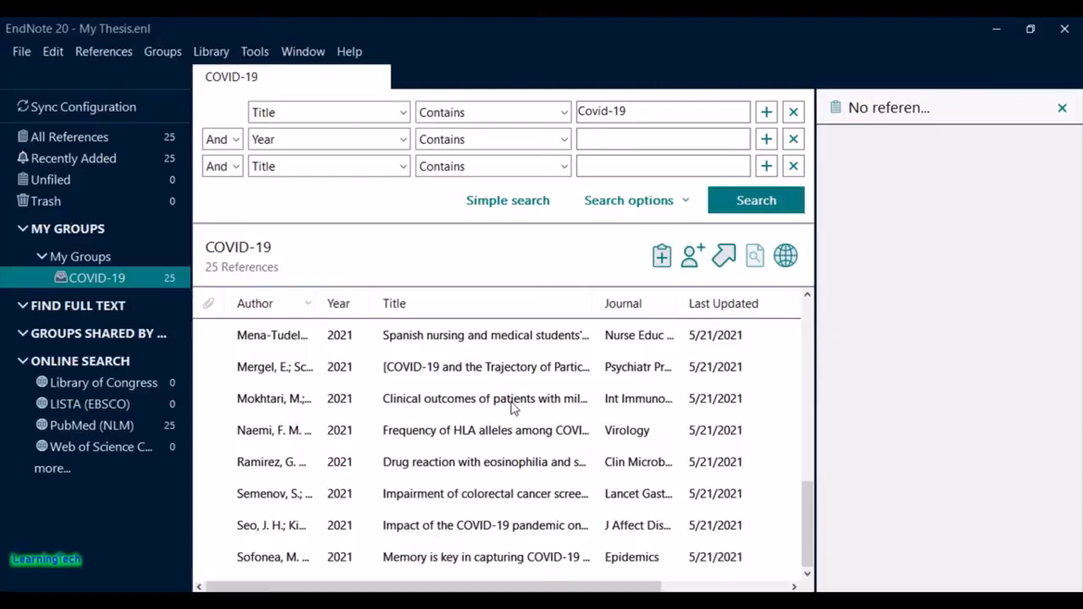
scroll(510, 469, up, 6)
scroll(520, 466, down, 6)
scroll(633, 535, up, 6)
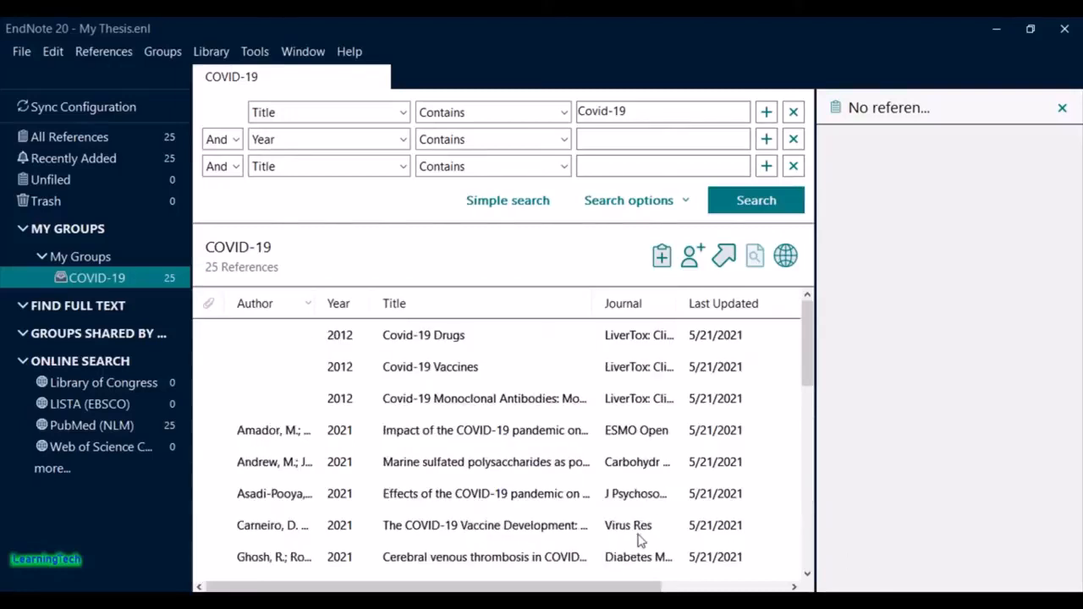
scroll(633, 517, down, 6)
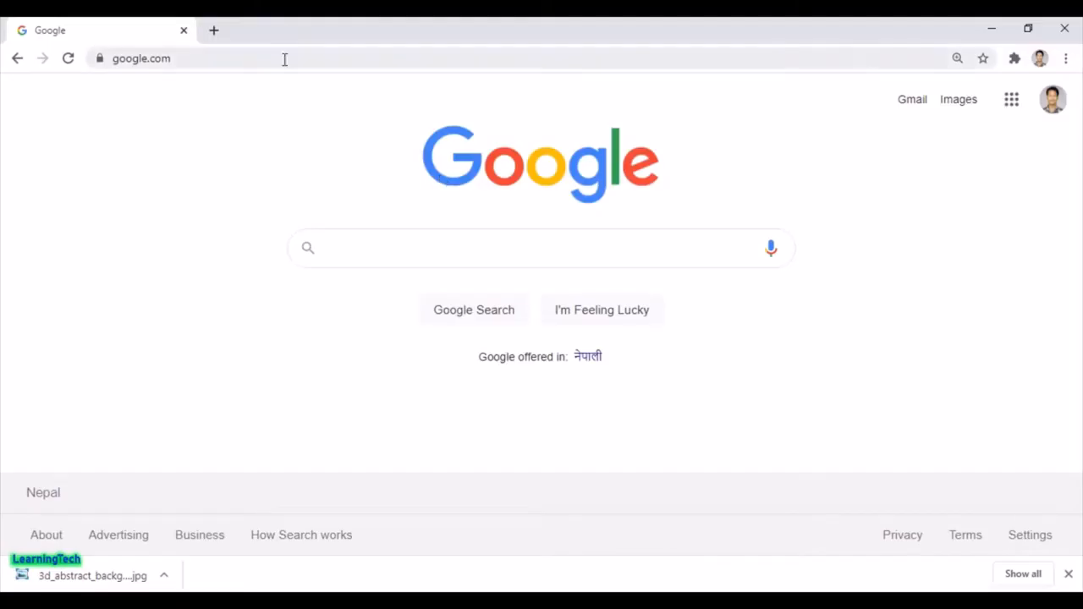
- Switch to the web browser, go to pubmed.gov and dismiss the COVID-19 Information banner
click(285, 61)
text(pub)
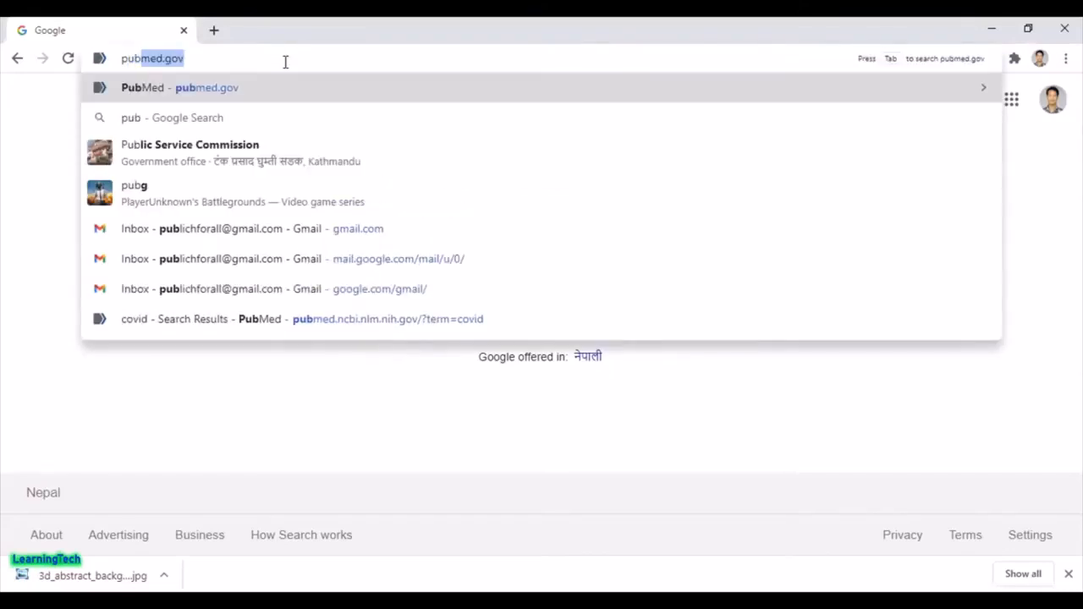
text(med)
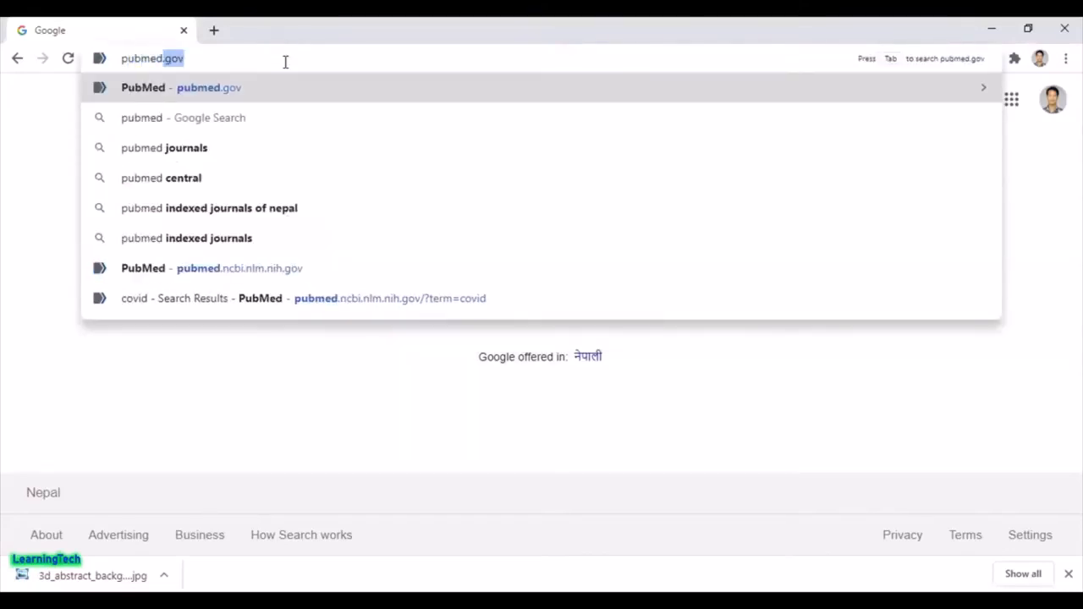
text(.gov)
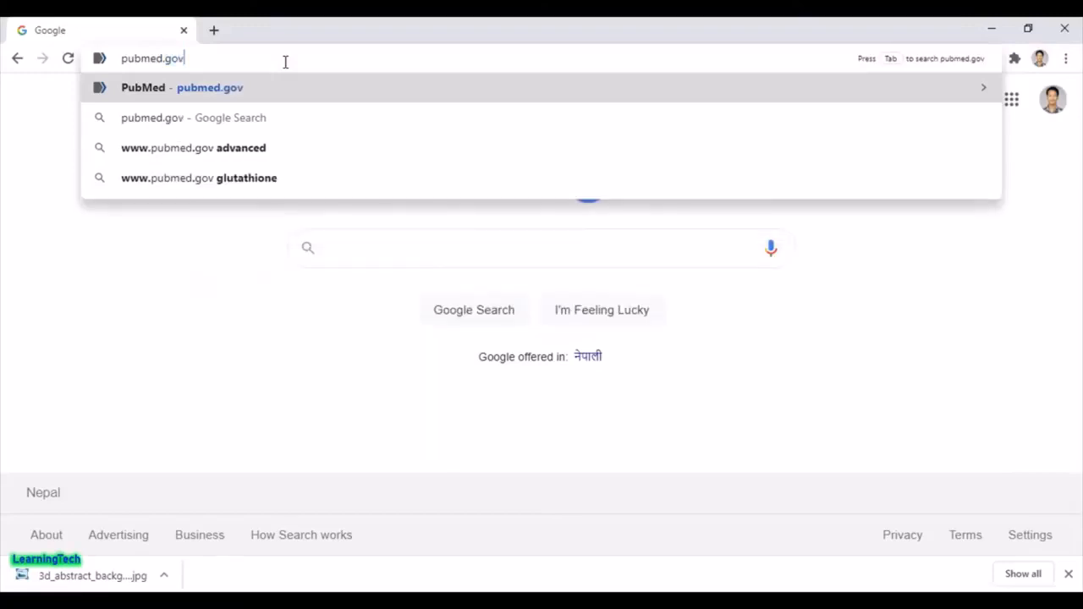
key(Return)
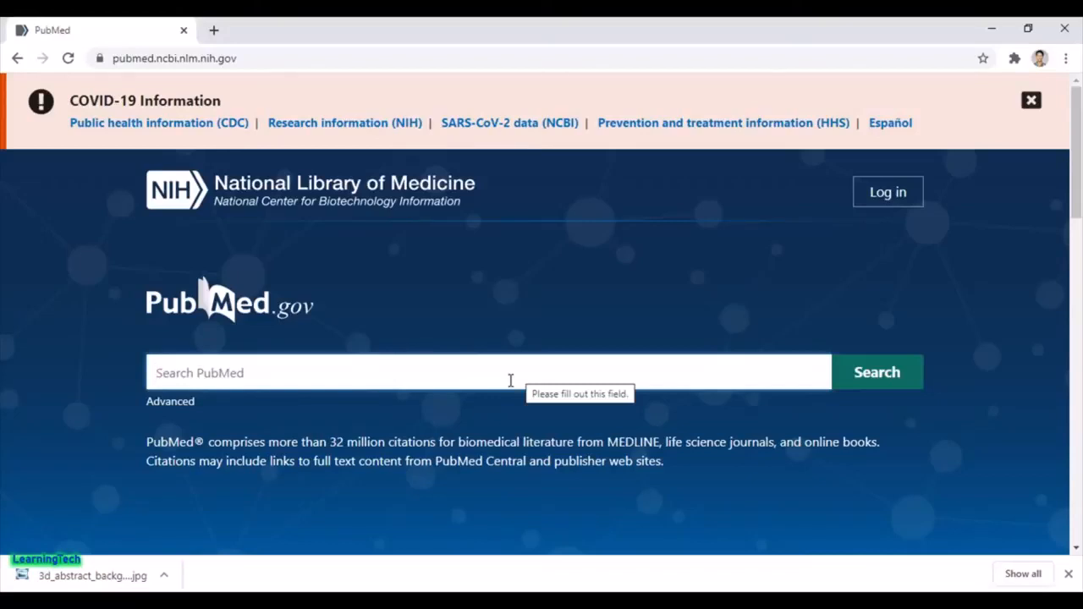
click(1031, 100)
- Search PubMed for Covid-19
click(323, 293)
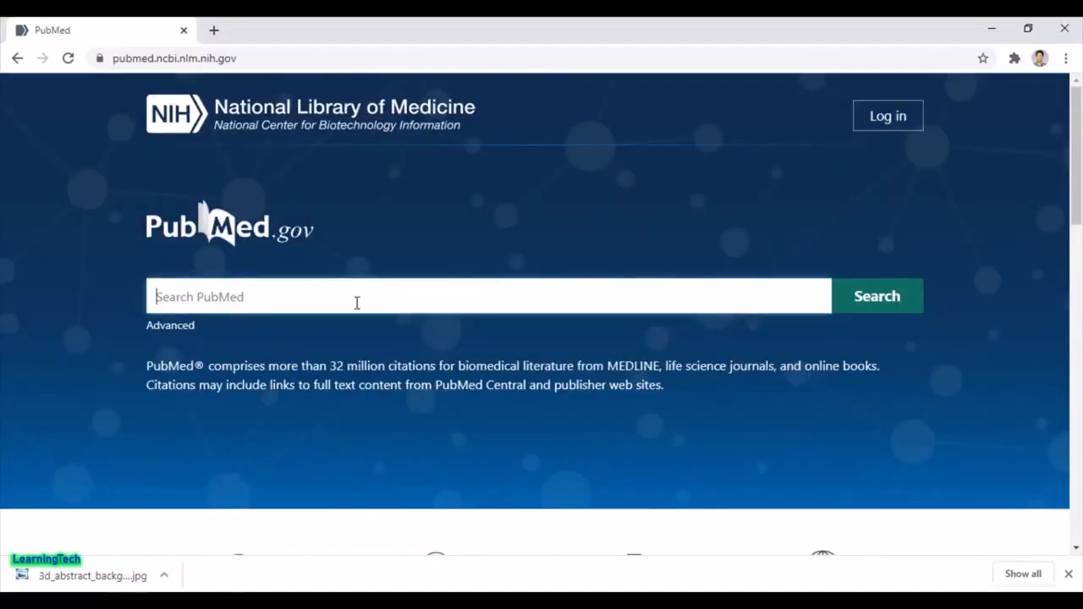
text(Cov)
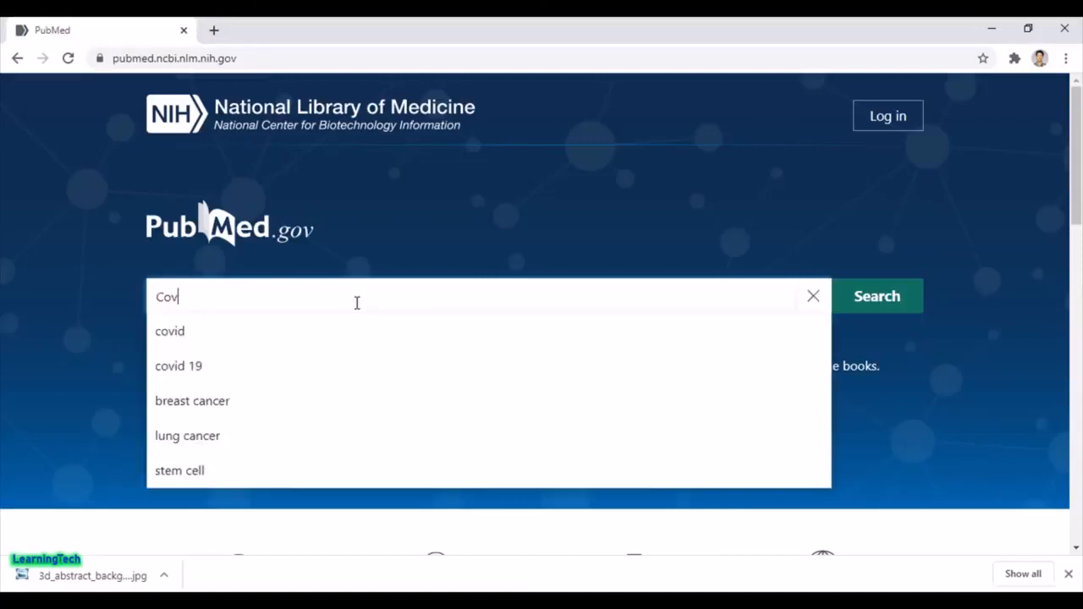
text(id-19)
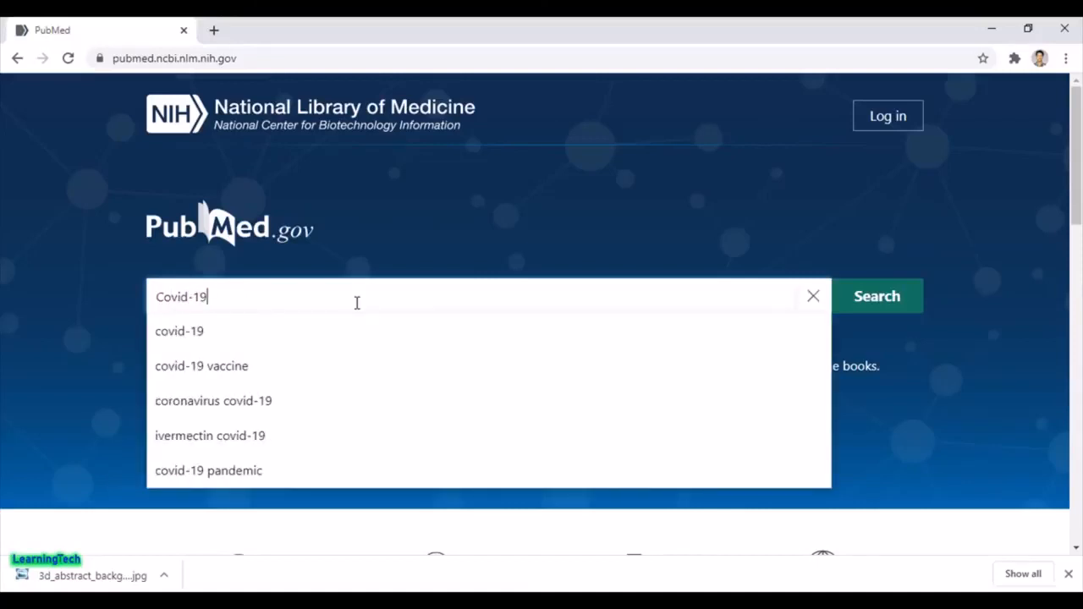
key(Return)
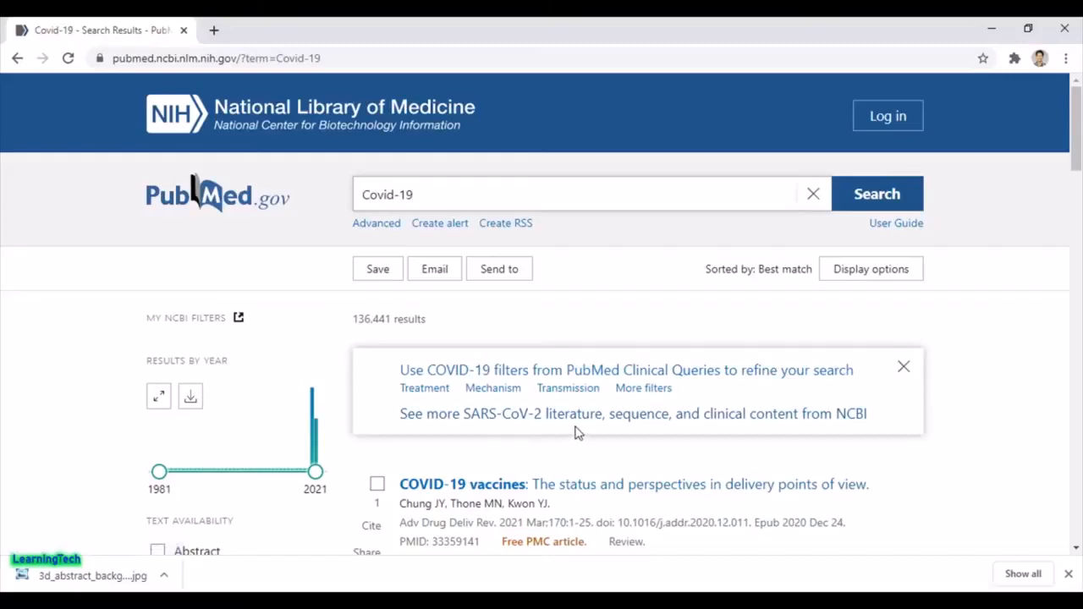
- Create a citation manager file of all results on this page and open the downloaded .nbib file to import it into EndNote
scroll(581, 429, down, 10)
scroll(581, 423, down, 3)
scroll(581, 423, up, 13)
click(512, 270)
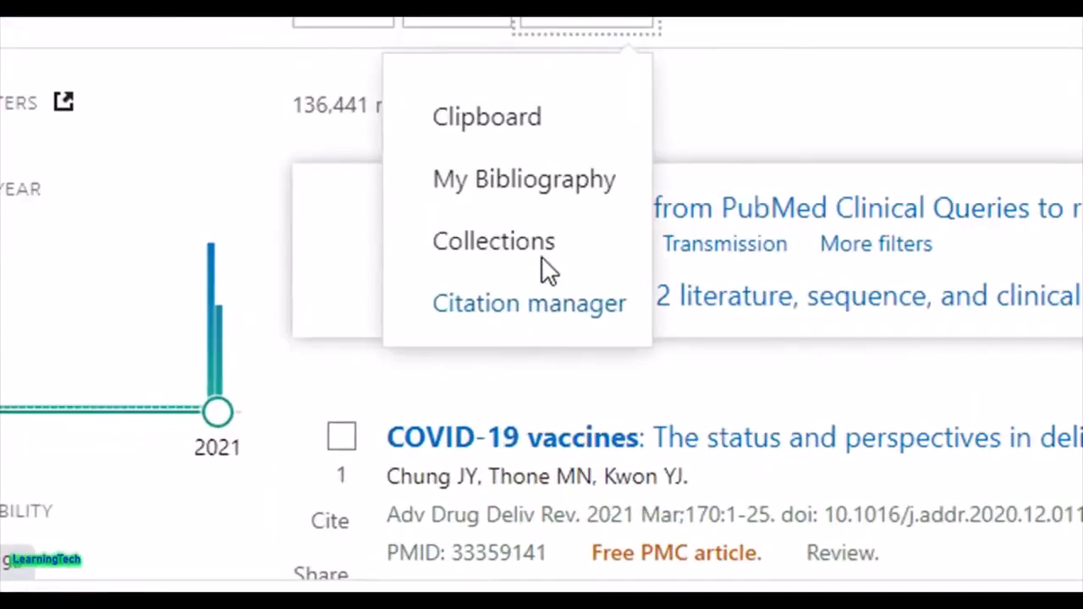
click(530, 304)
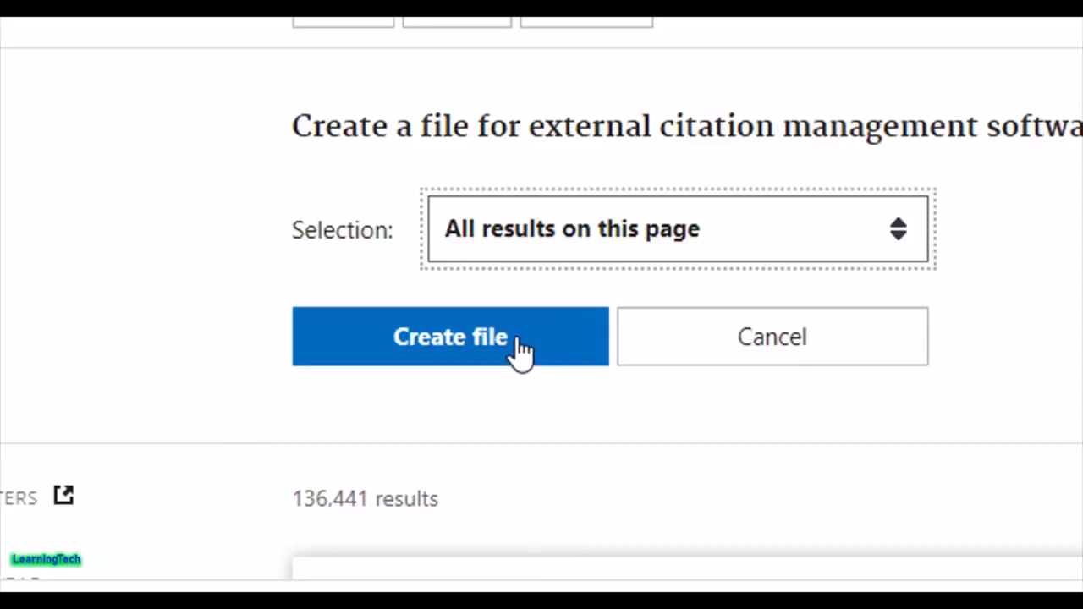
click(486, 353)
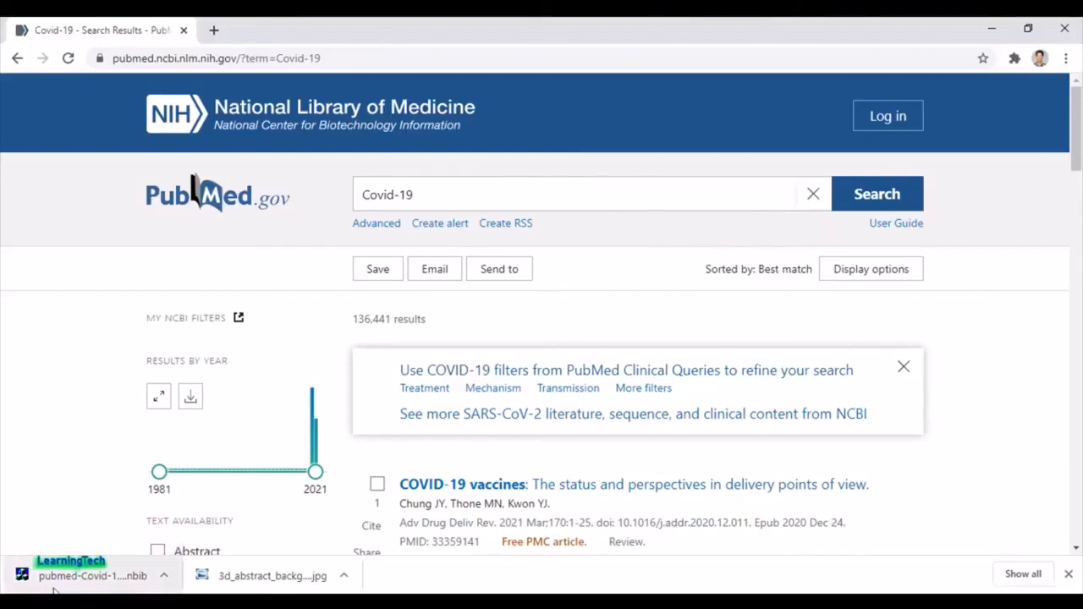
click(125, 587)
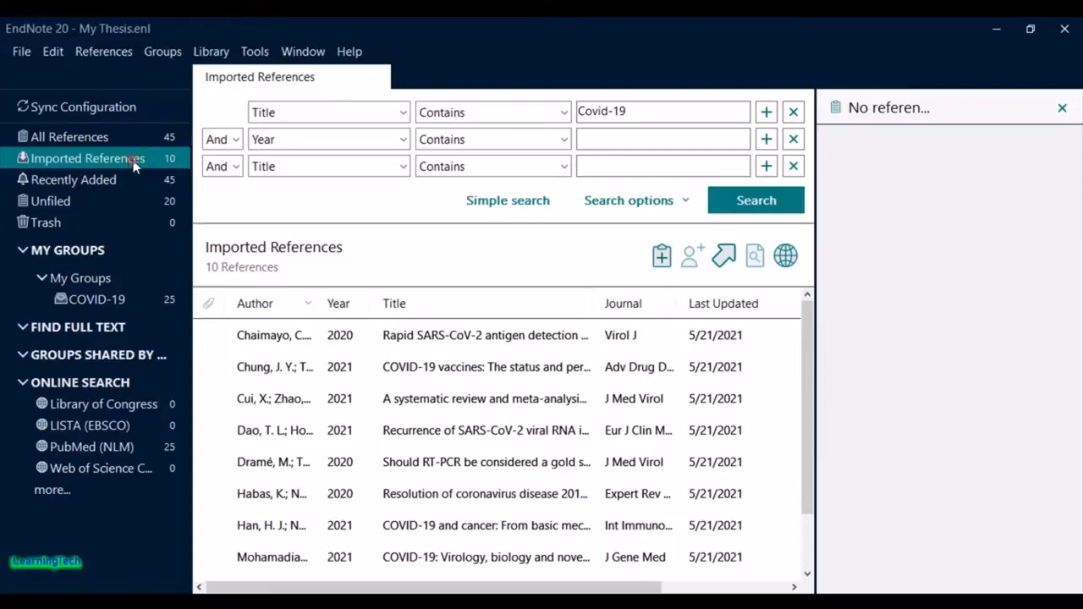
- Look through the Imported References list and preview the article on RT-PCR as a gold standard
scroll(500, 414, down, 1)
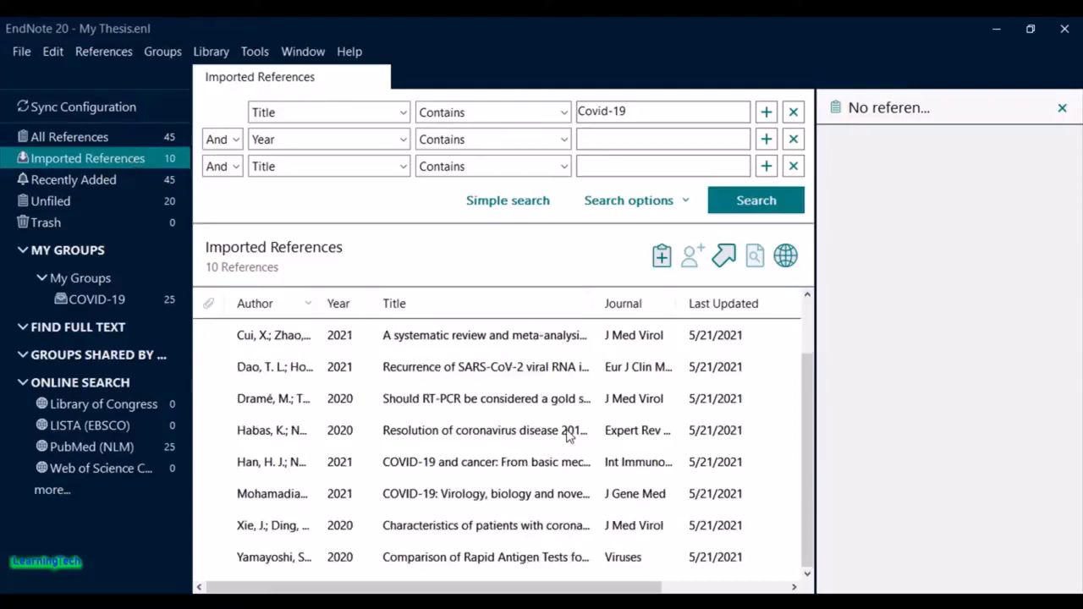
click(498, 408)
scroll(464, 451, up, 1)
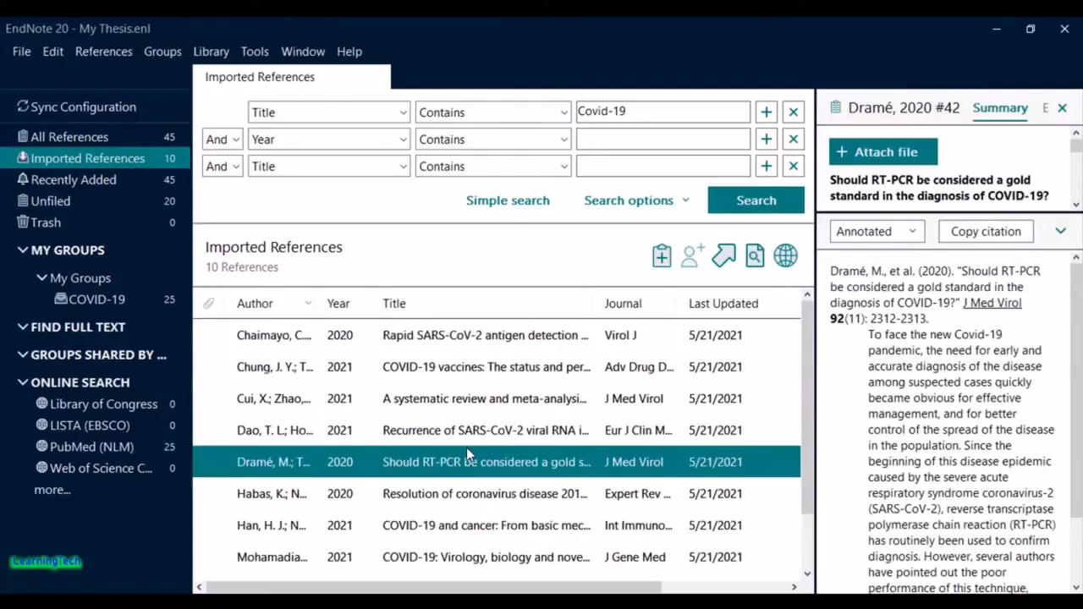
scroll(467, 452, down, 1)
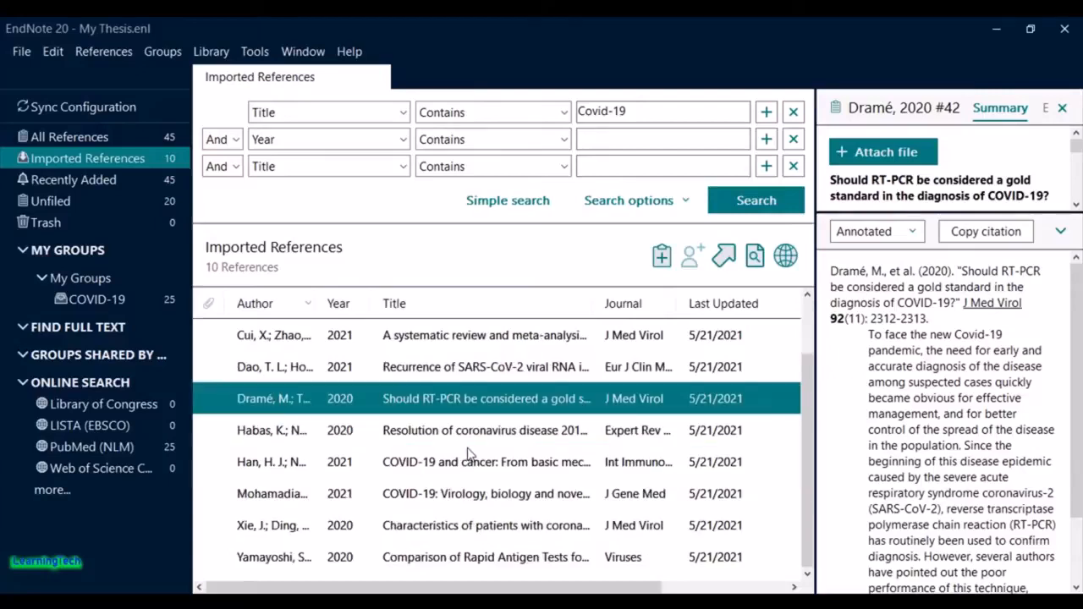
scroll(467, 453, up, 1)
scroll(467, 453, down, 1)
scroll(467, 453, up, 1)
scroll(468, 453, down, 1)
- Select all references in Imported References and add them to the COVID-19 group
click(428, 372)
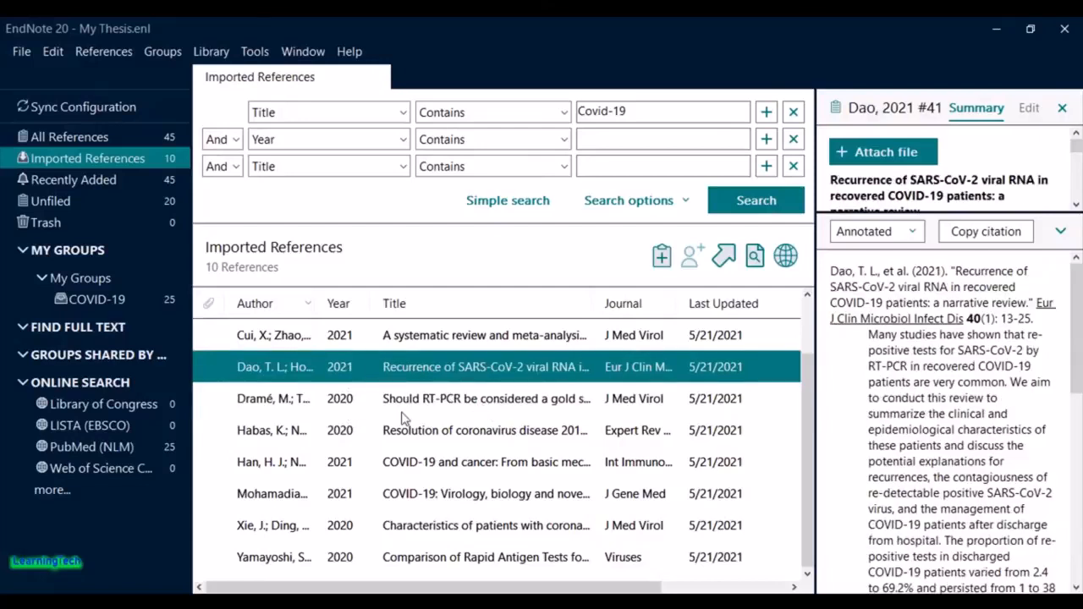
key(ctrl+a)
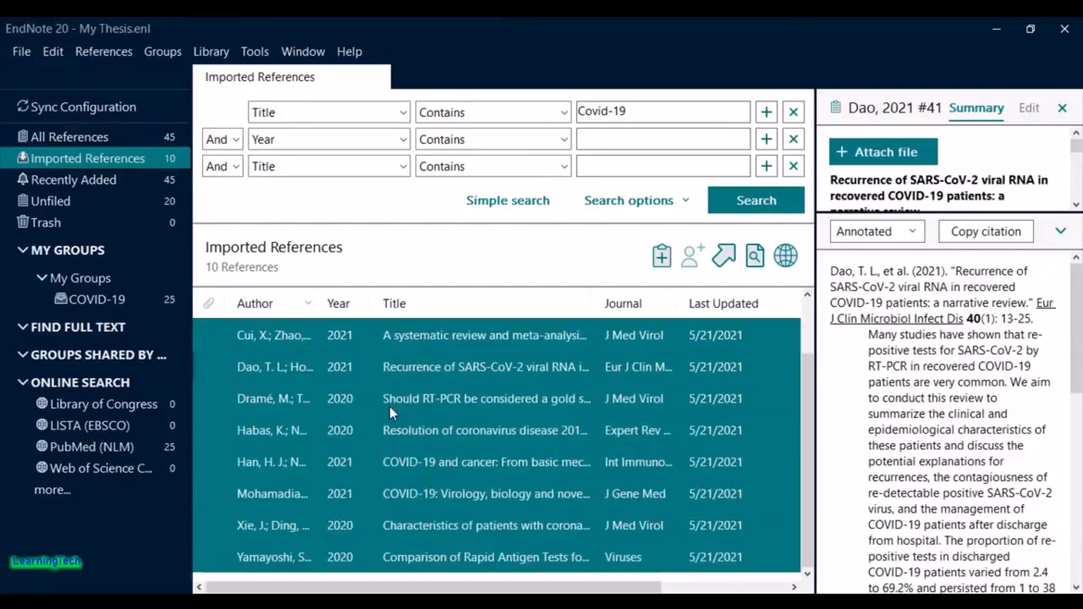
drag(153, 318, 122, 306)
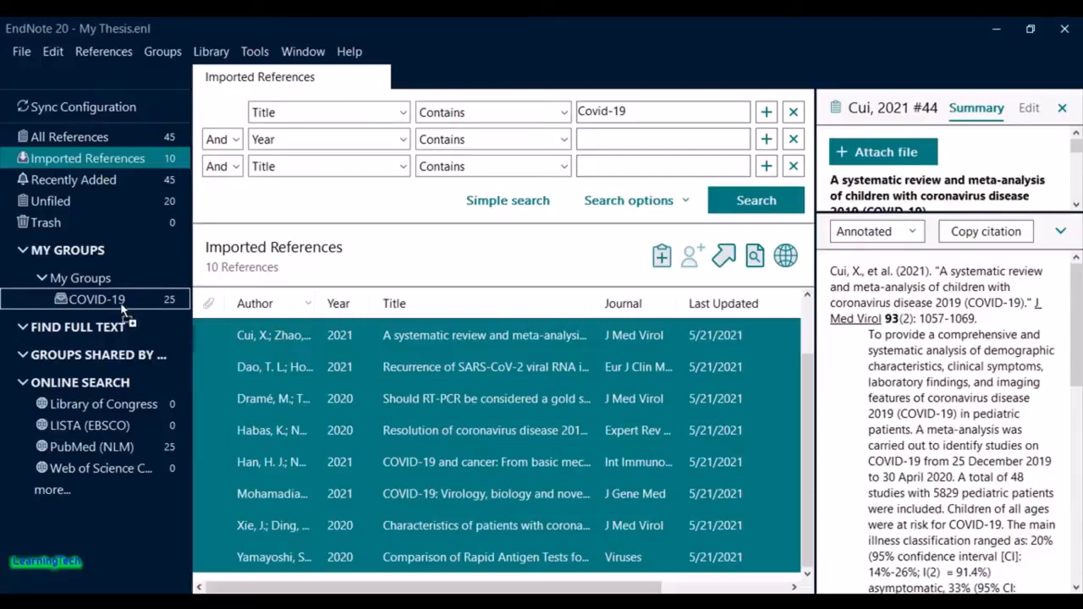
drag(123, 310, 123, 310)
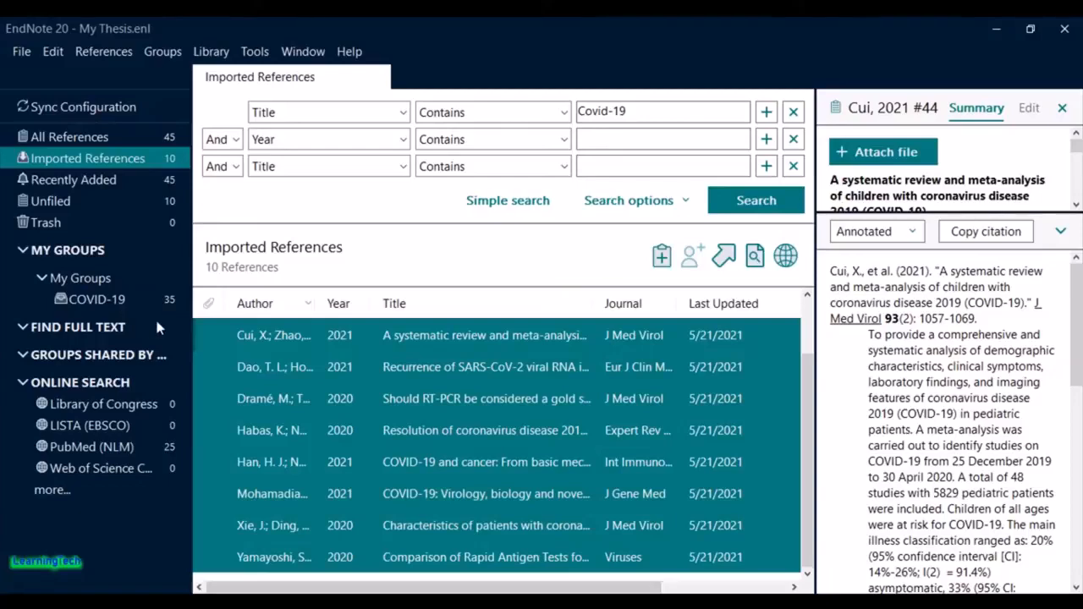
click(396, 372)
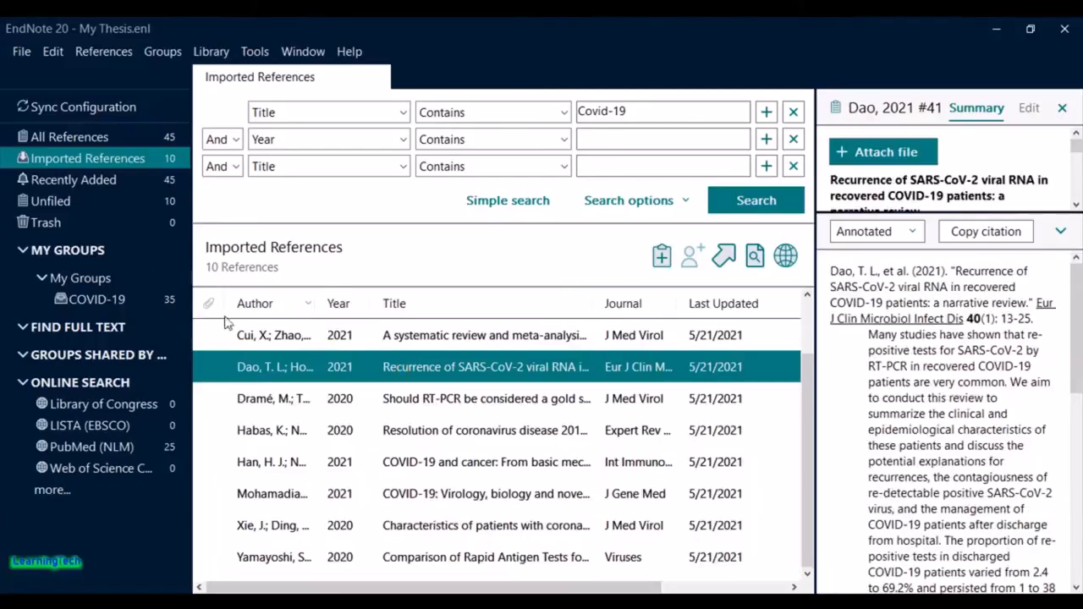
- Show the COVID-19 group and look through its full list of references, including the newly added ones
click(142, 303)
scroll(362, 375, down, 5)
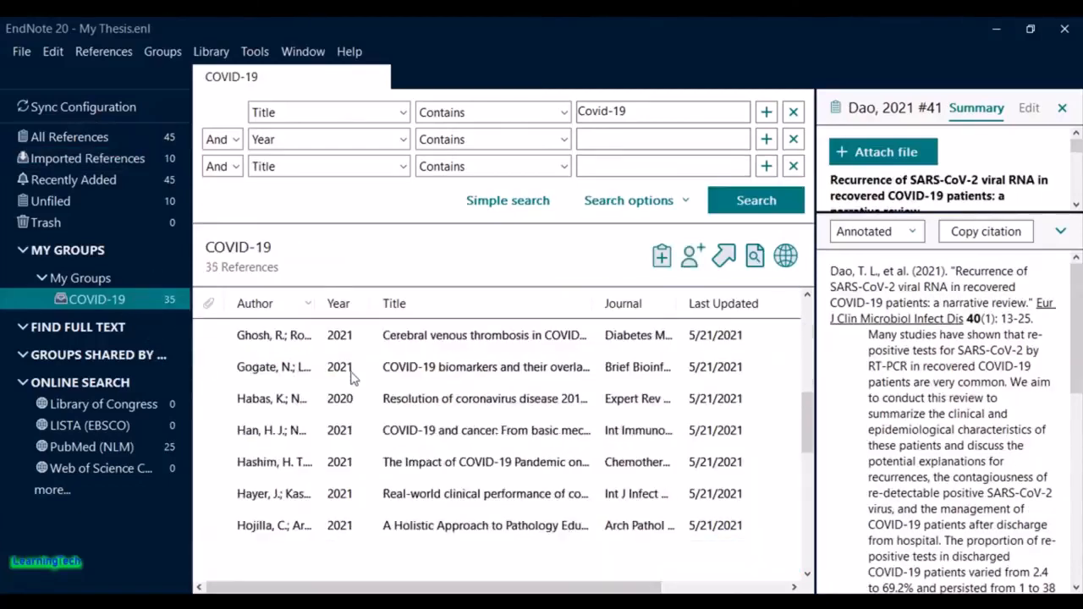
scroll(368, 374, up, 3)
scroll(369, 374, up, 5)
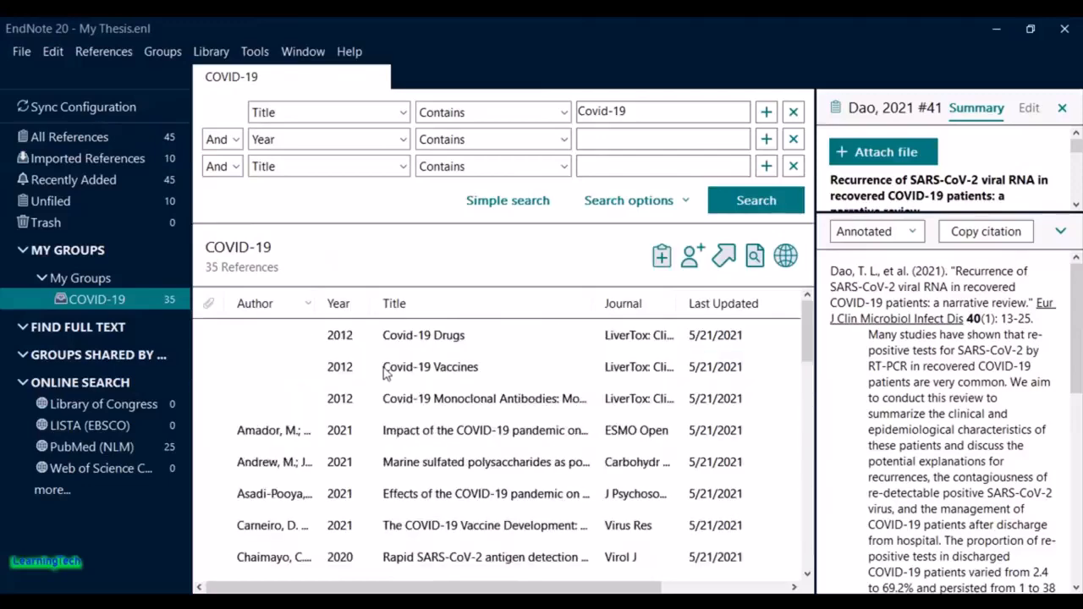
scroll(387, 369, down, 10)
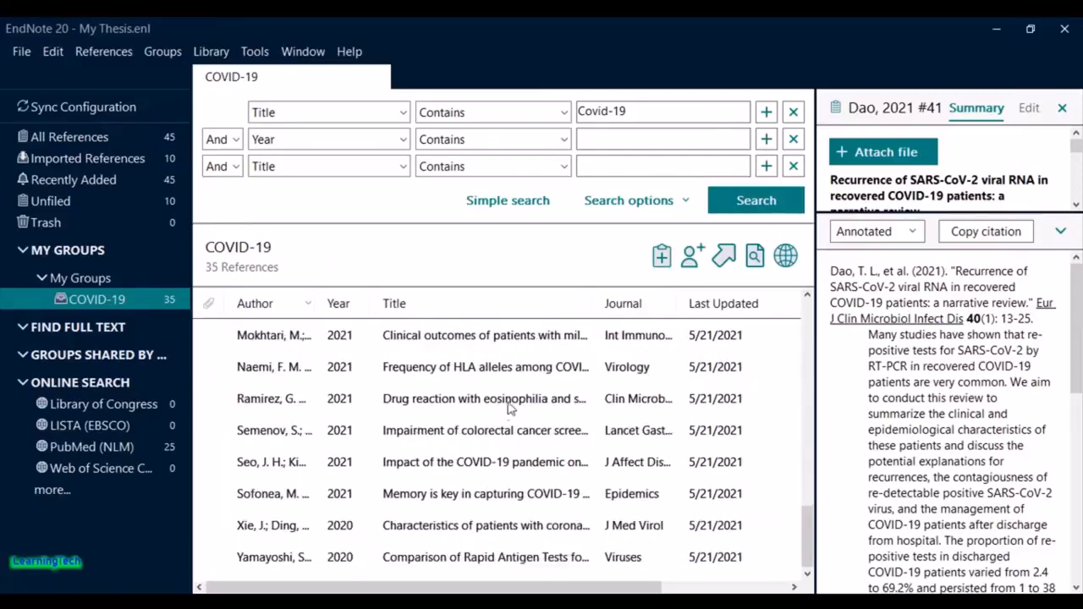
drag(810, 537, 847, 316)
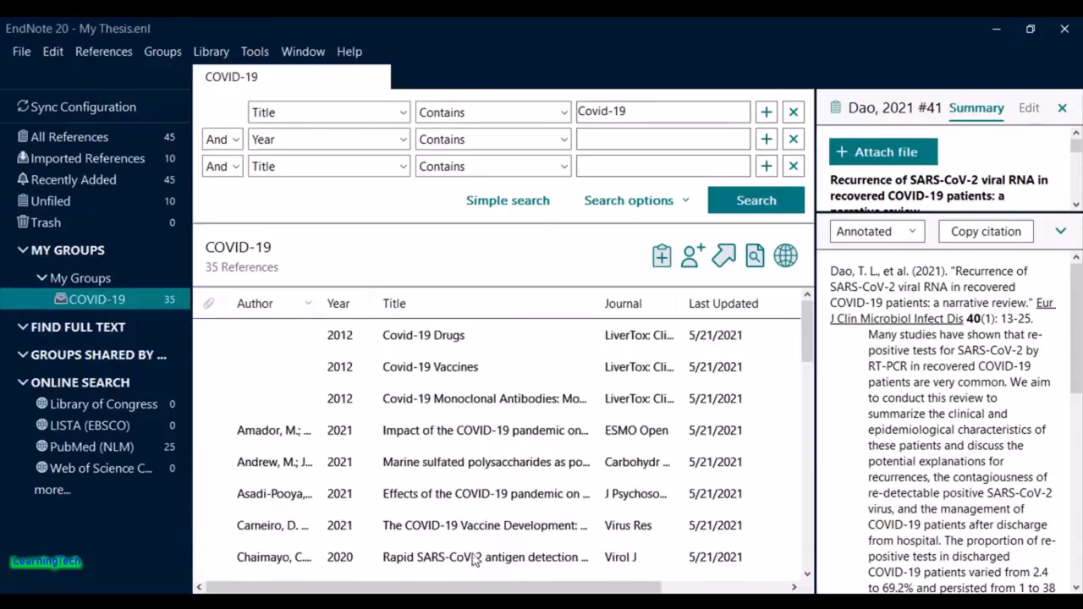
scroll(432, 412, down, 5)
scroll(434, 410, down, 3)
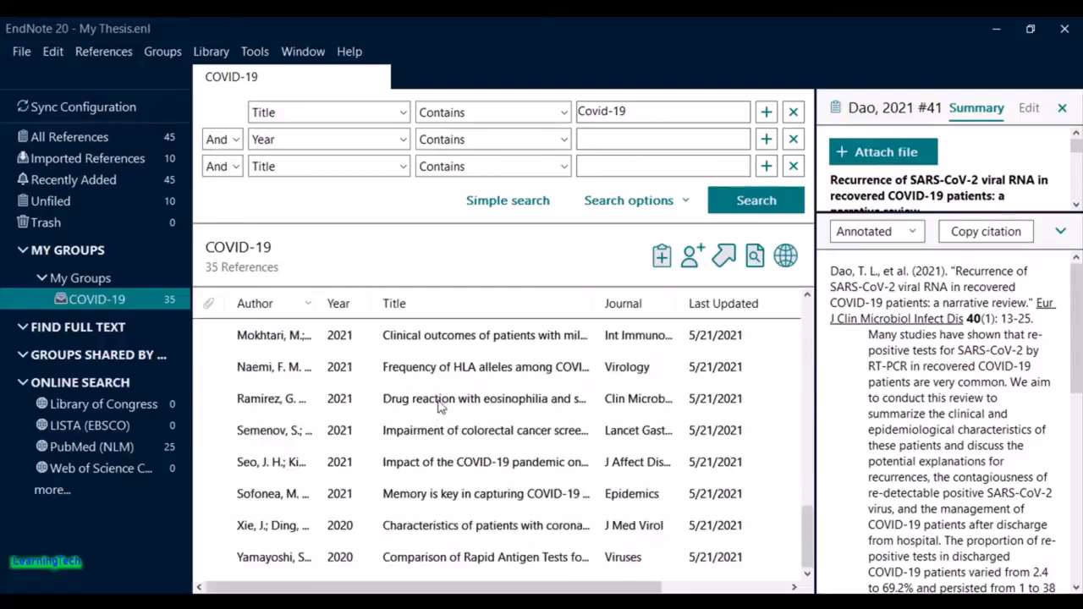
drag(804, 550, 806, 525)
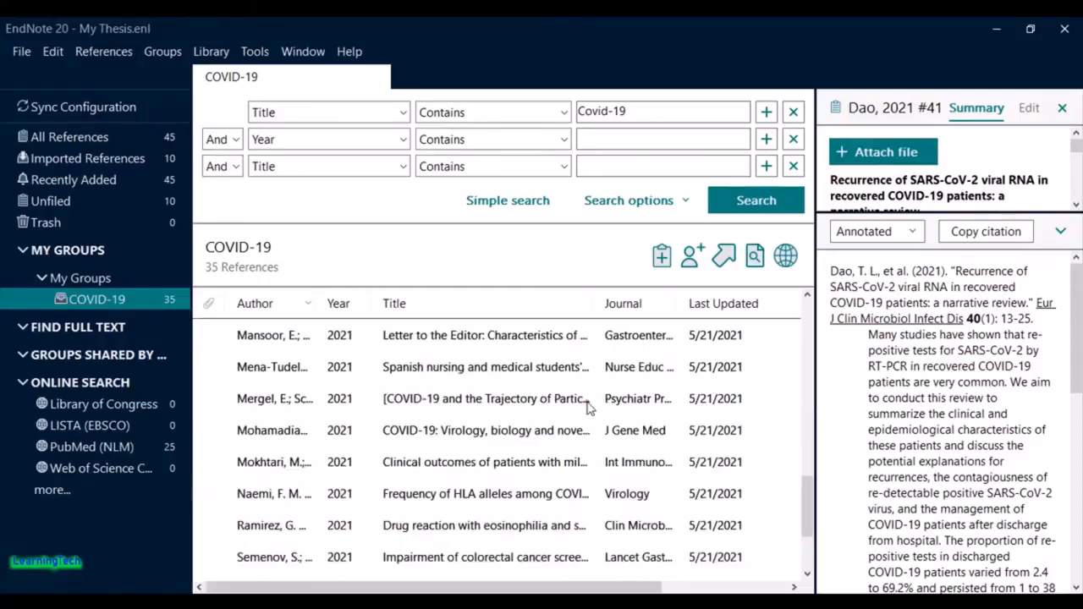
- Preview the Trajectory of Participation article, and read through the summary of the article on clinical outcomes of mild COVID-19 patients
click(559, 407)
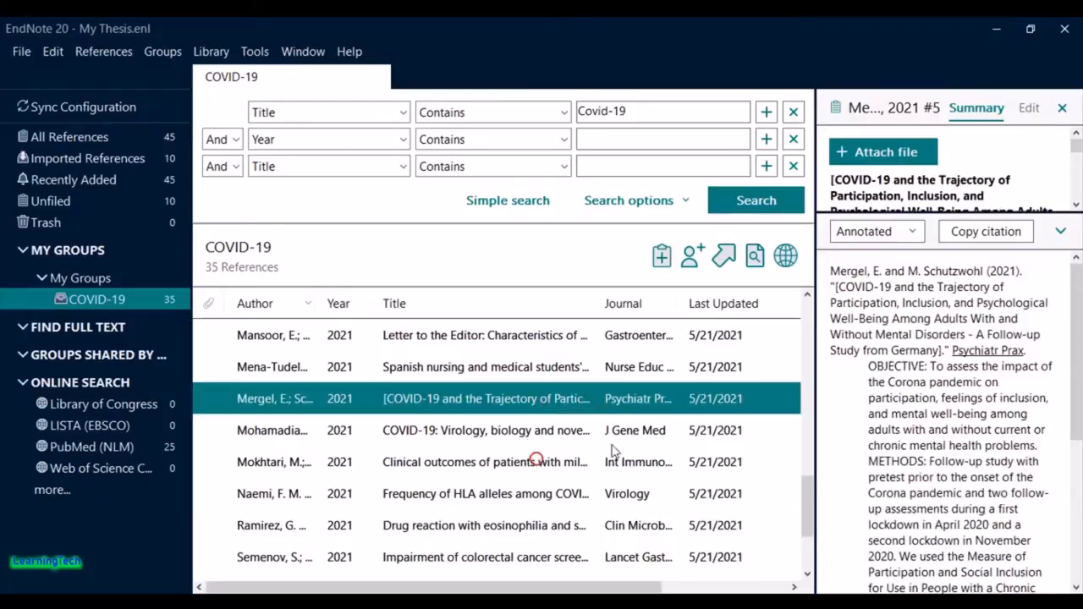
click(554, 462)
scroll(1079, 525, down, 10)
drag(1080, 527, 1080, 330)
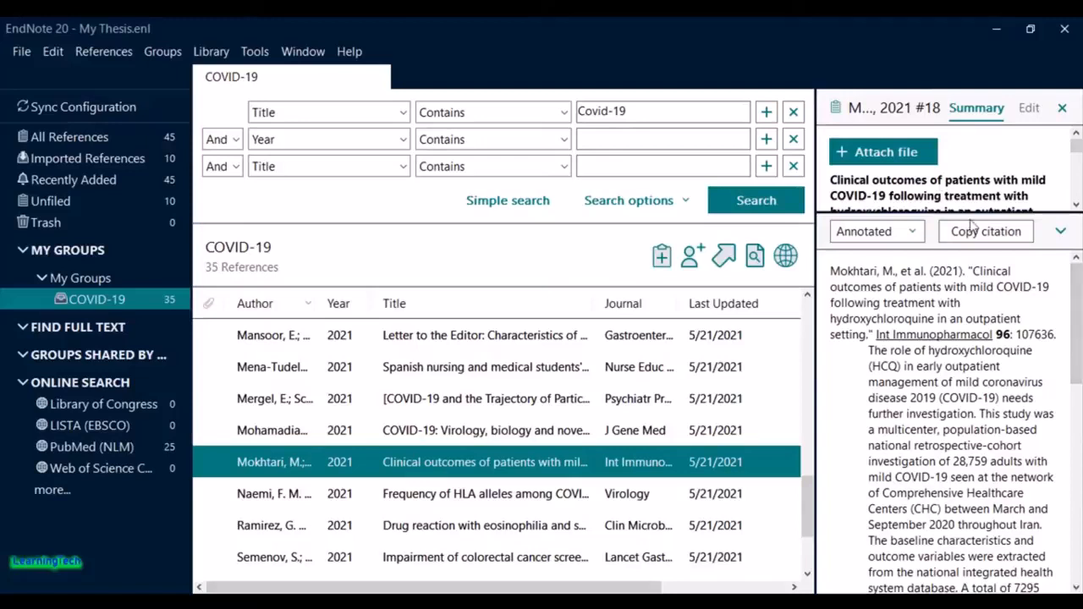
- Preview the COVID-19 group's articles on epidemiological dynamics, drug reaction with eosinophilia, colorectal cancer screening and HLA alleles
scroll(572, 500, down, 2)
click(572, 504)
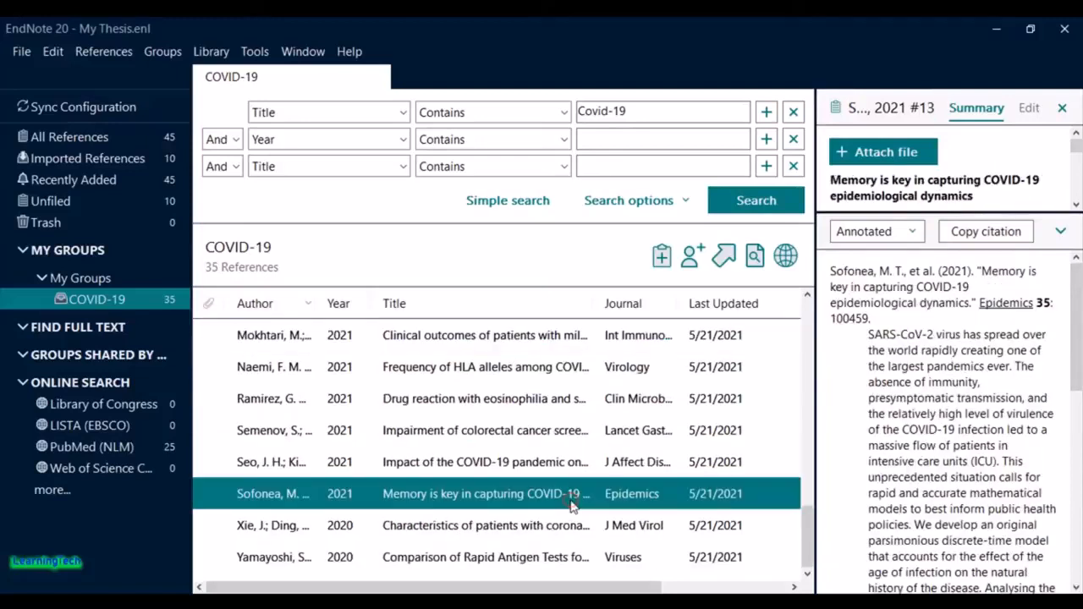
click(500, 410)
click(522, 366)
click(540, 434)
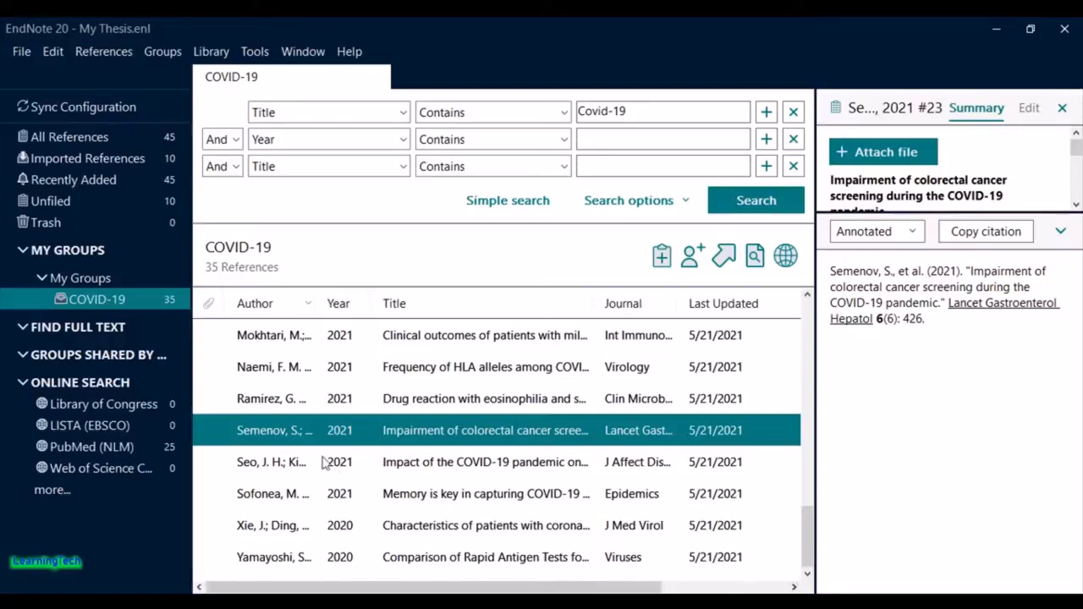
click(423, 373)
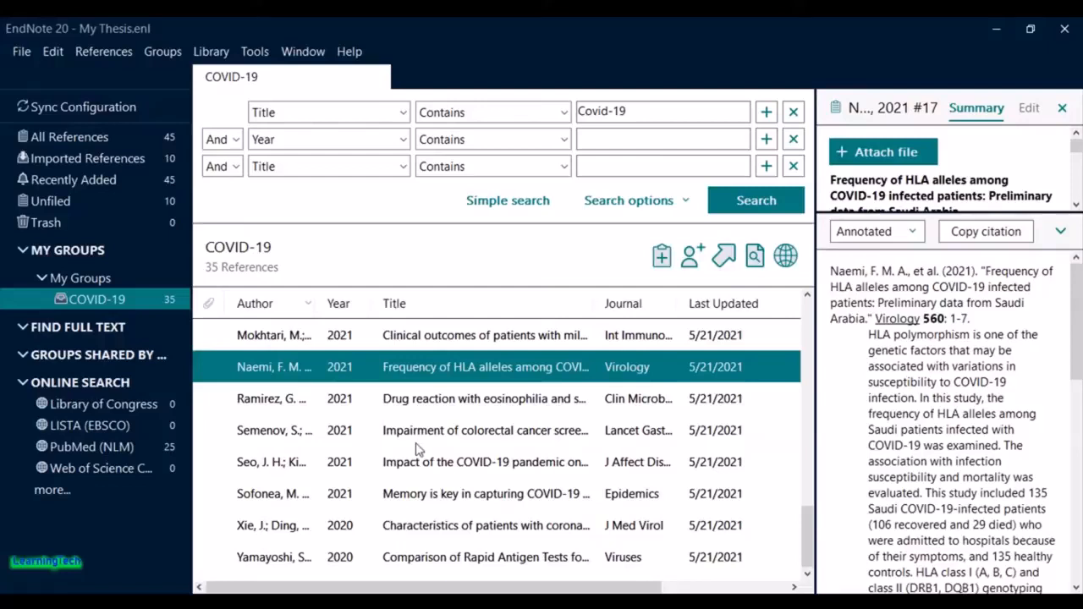
- Select all references in the COVID-19 group and find their full text
click(534, 433)
key(ctrl+a)
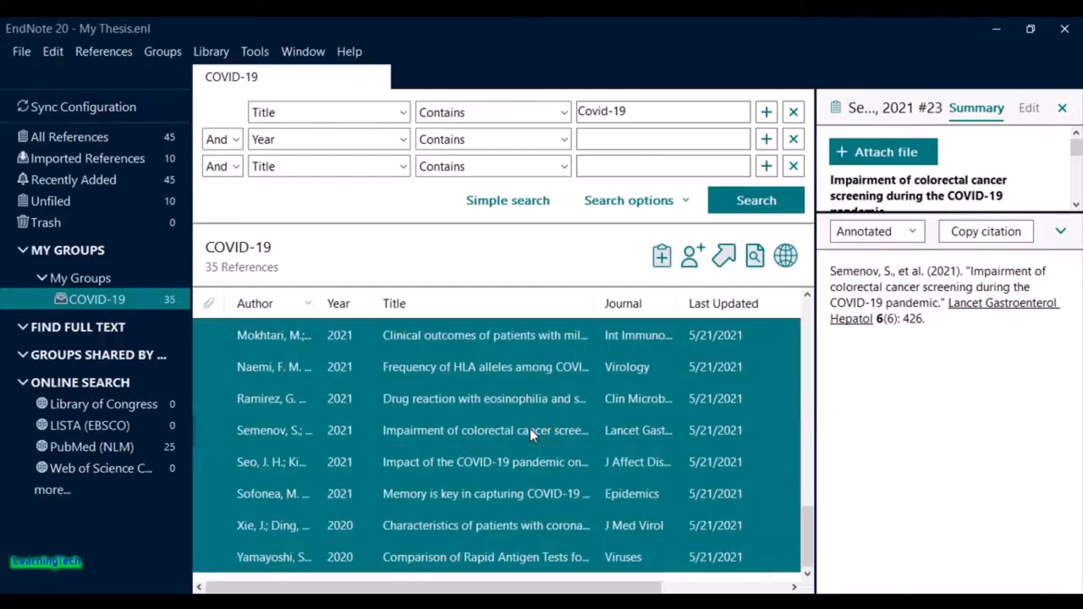
mouse_move(808, 546)
mouse_down()
mouse_move(828, 322)
mouse_move(822, 561)
mouse_move(825, 300)
mouse_move(799, 577)
mouse_move(810, 330)
mouse_move(810, 550)
mouse_up()
click(755, 257)
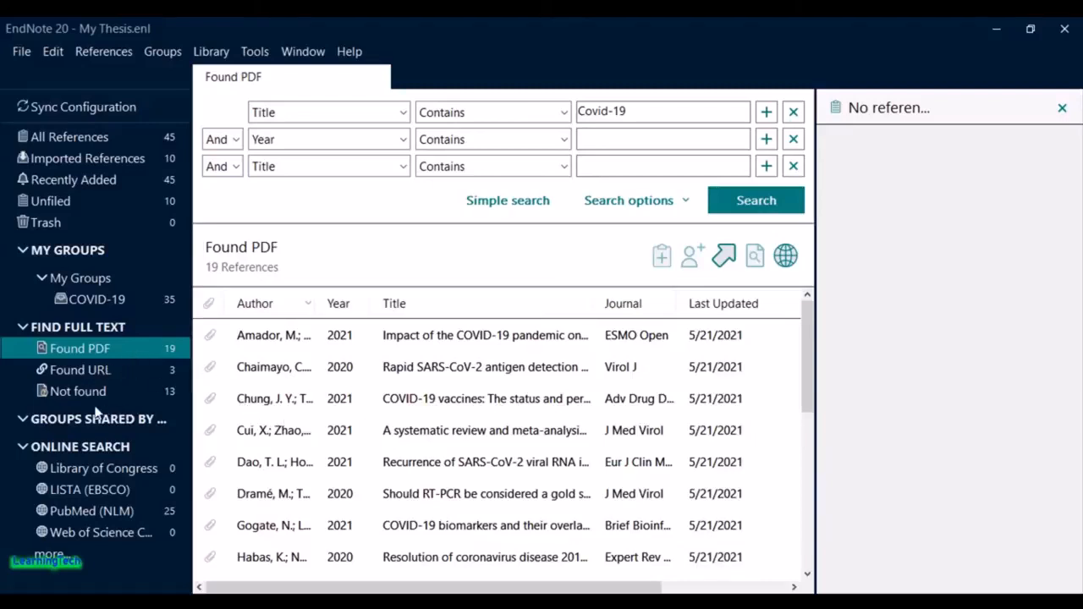
- Look through the Found PDF list and preview several articles, including those on COVID-19 virology and azithromycin efficacy, with their attached PDFs
scroll(381, 427, down, 2)
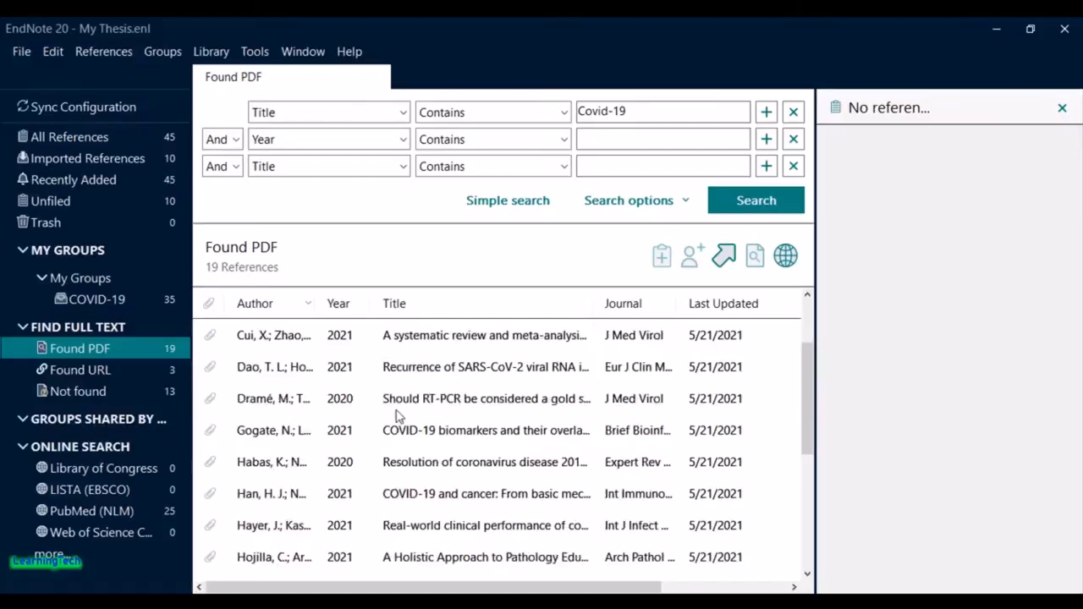
click(215, 411)
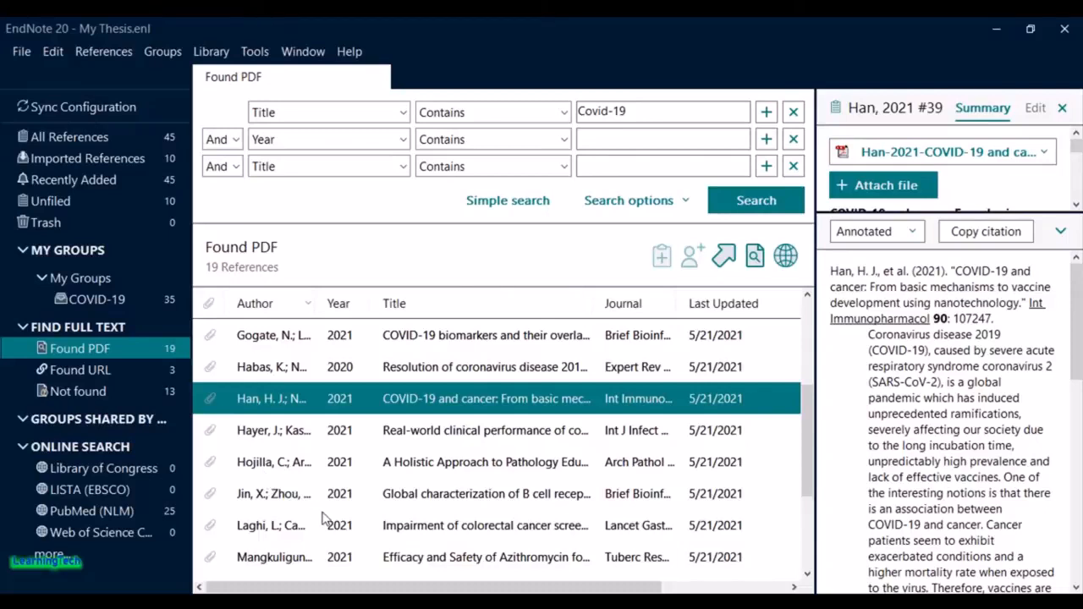
click(471, 467)
scroll(410, 461, down, 2)
scroll(393, 467, up, 4)
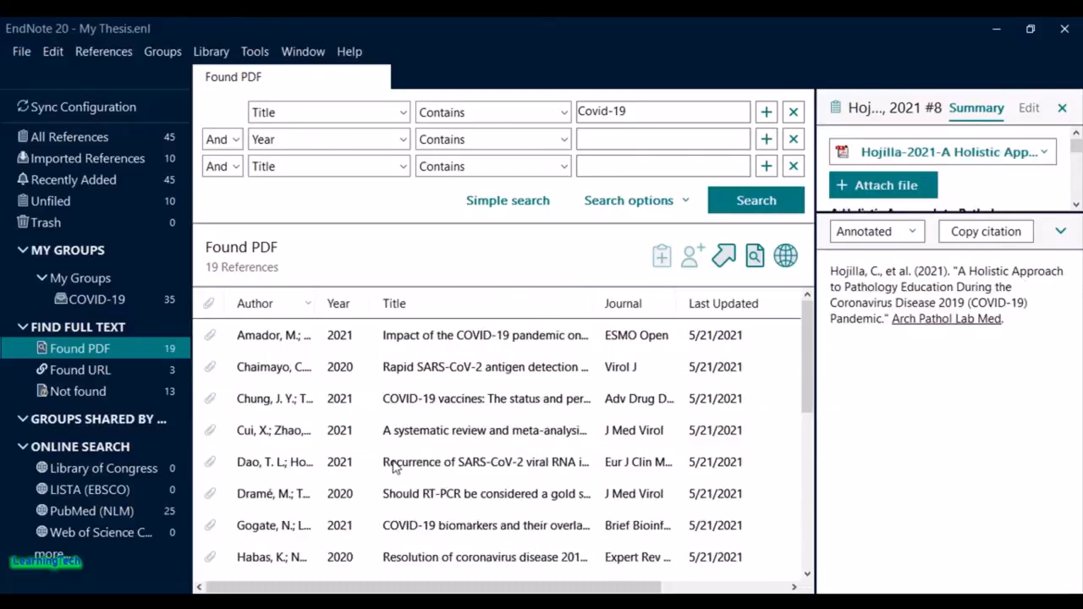
click(421, 434)
scroll(441, 453, down, 4)
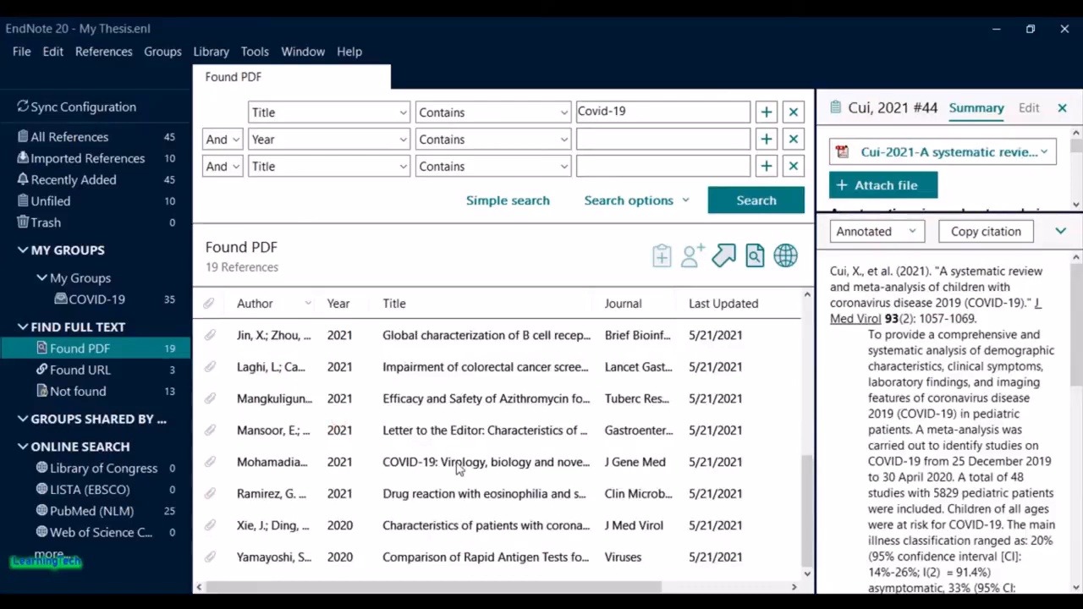
click(457, 469)
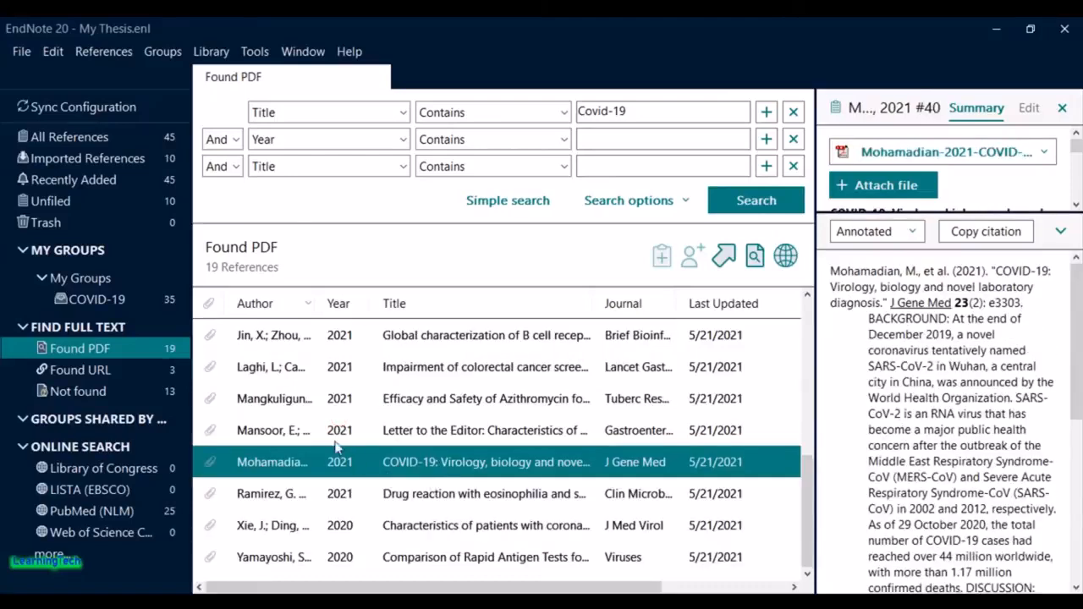
click(587, 389)
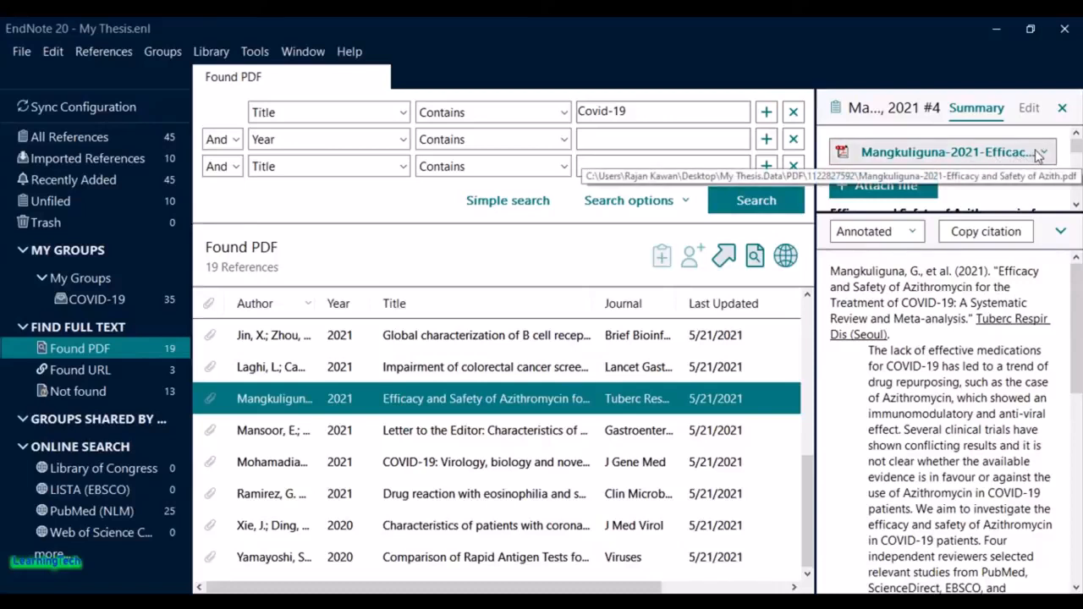
- Open the attached PDF of the article on the pandemic's impact on cancer patients in Spain, with the bookmarks hidden
click(952, 152)
click(977, 197)
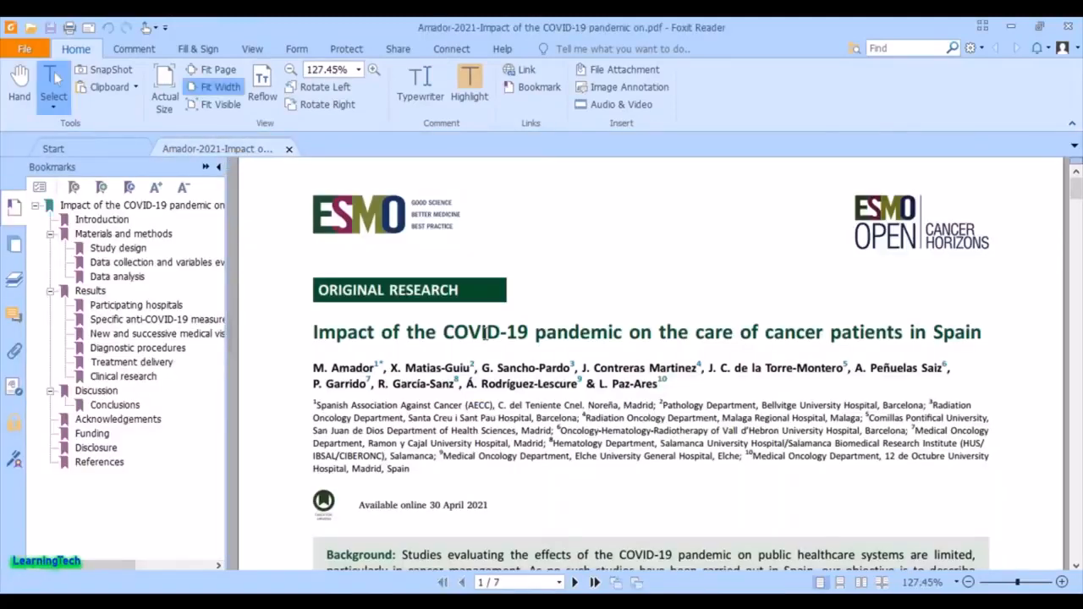
click(631, 382)
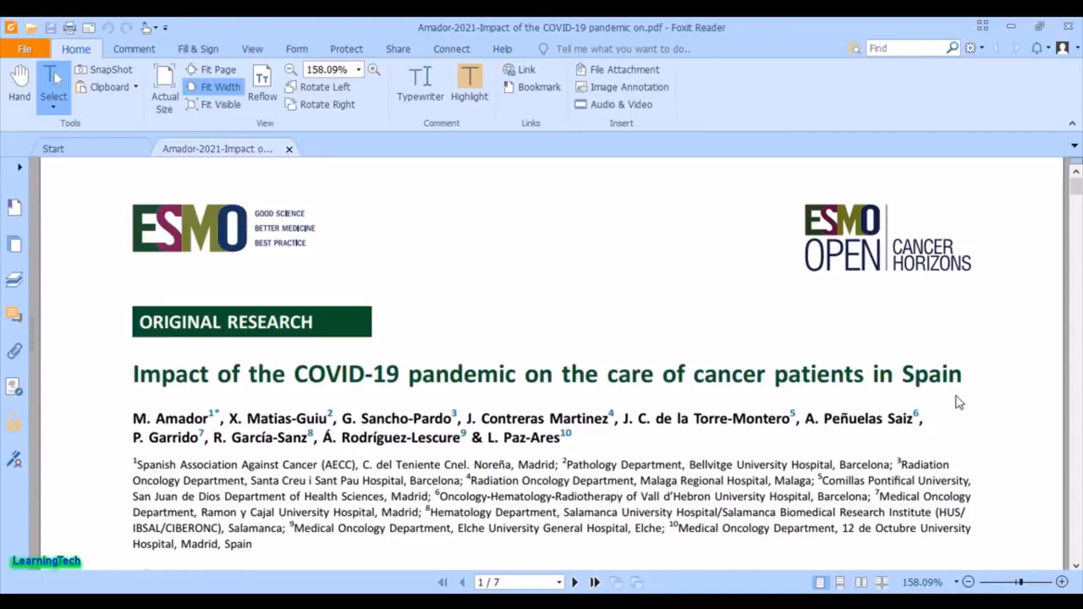
- Skim the pages and abstract of the cancer care PDF at 100% zoom, and return to the EndNote library
scroll(786, 381, down, 10)
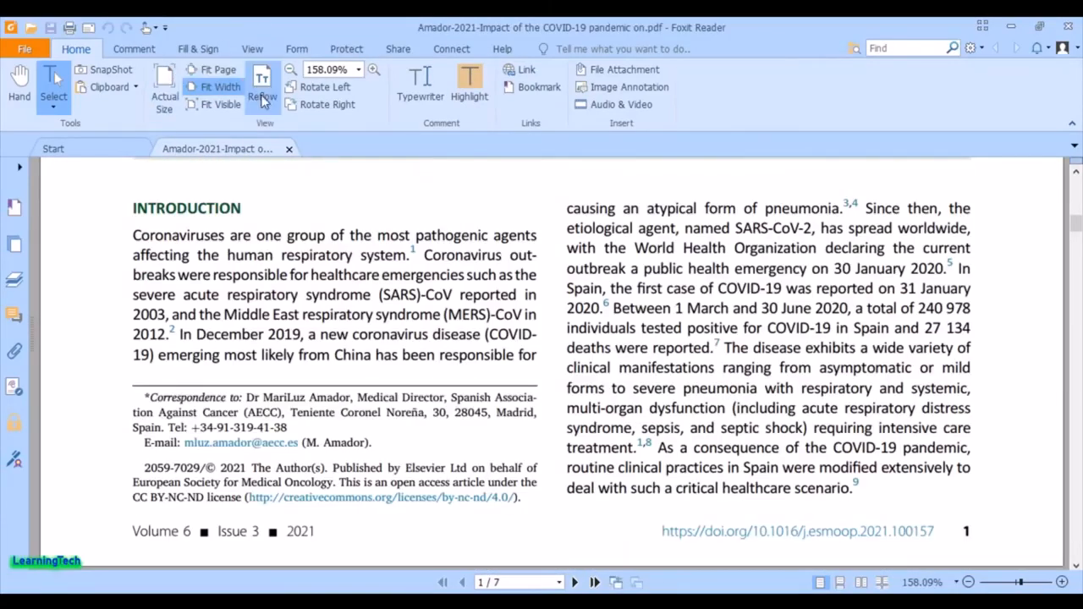
click(290, 69)
click(290, 69)
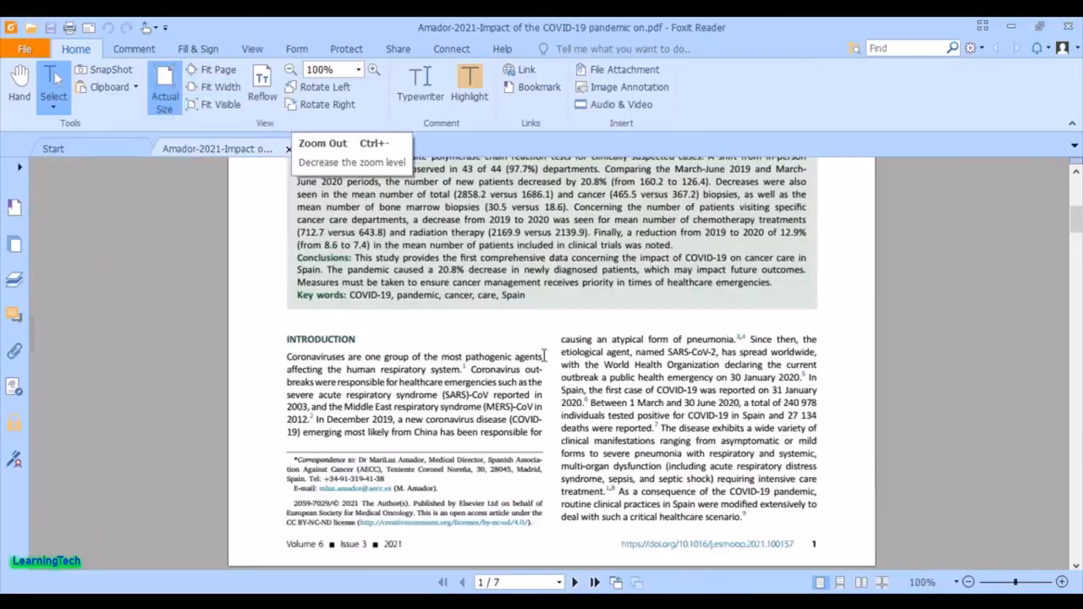
scroll(542, 359, down, 10)
scroll(555, 357, down, 20)
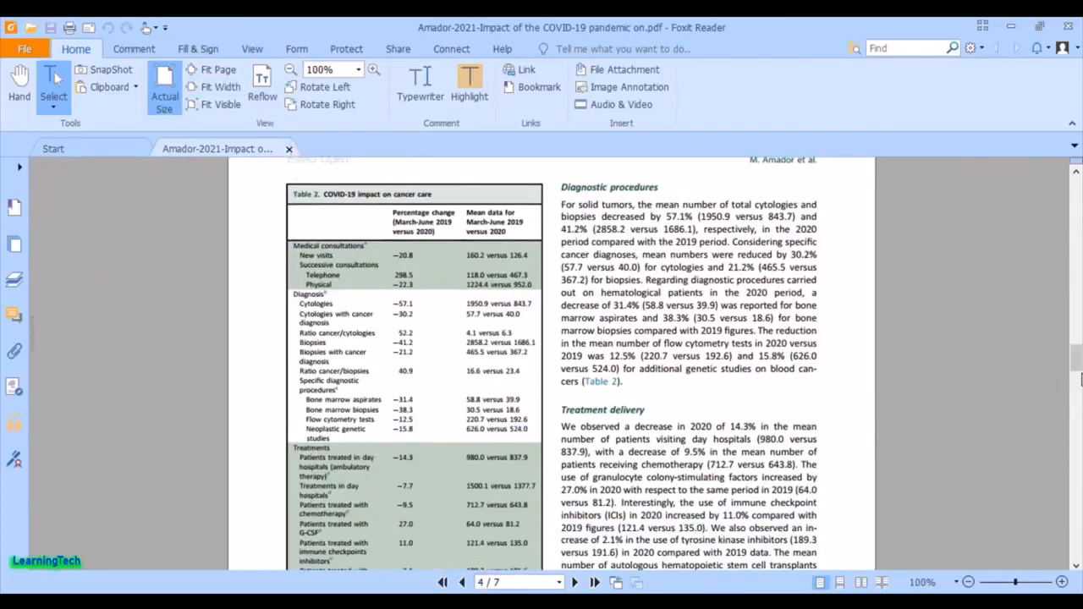
drag(1079, 410, 1076, 258)
scroll(684, 343, up, 10)
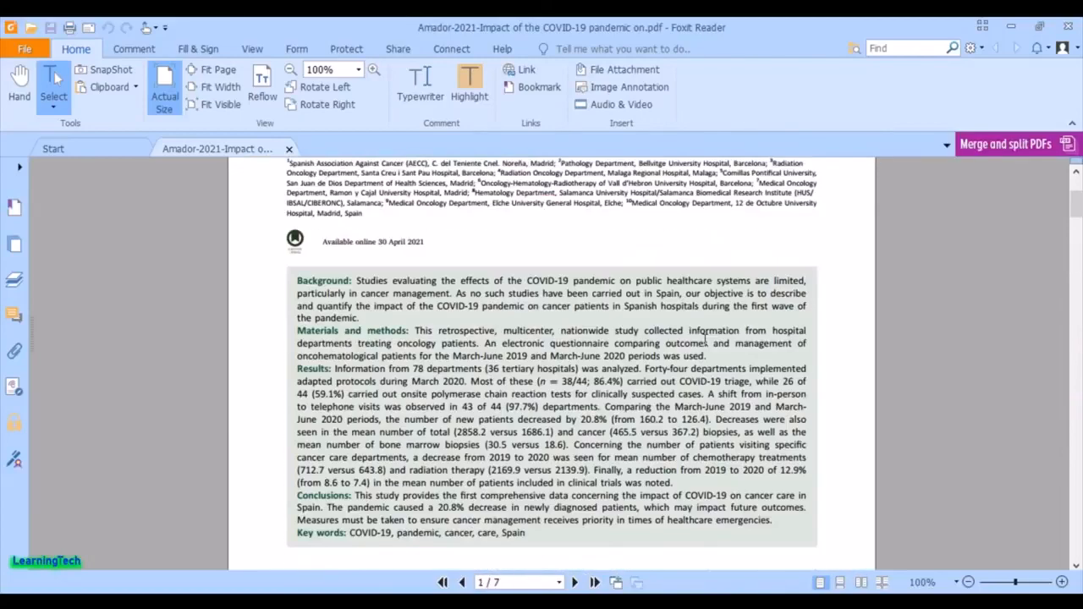
click(1013, 28)
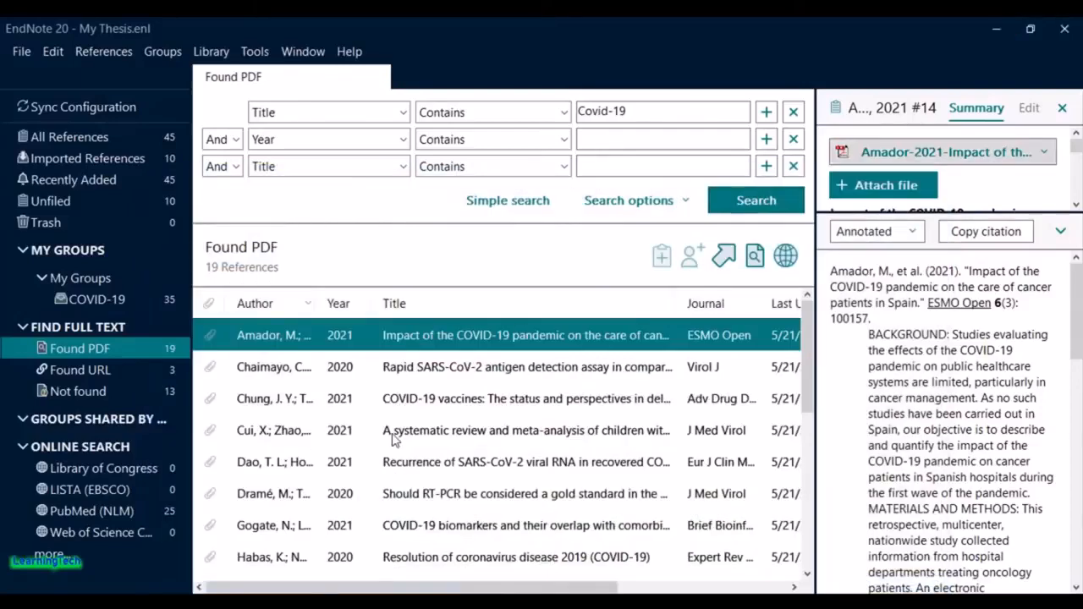
- Show All References and the COVID-19 group, and preview the group's article on the pandemic's impact on cancer patients in Spain
click(446, 440)
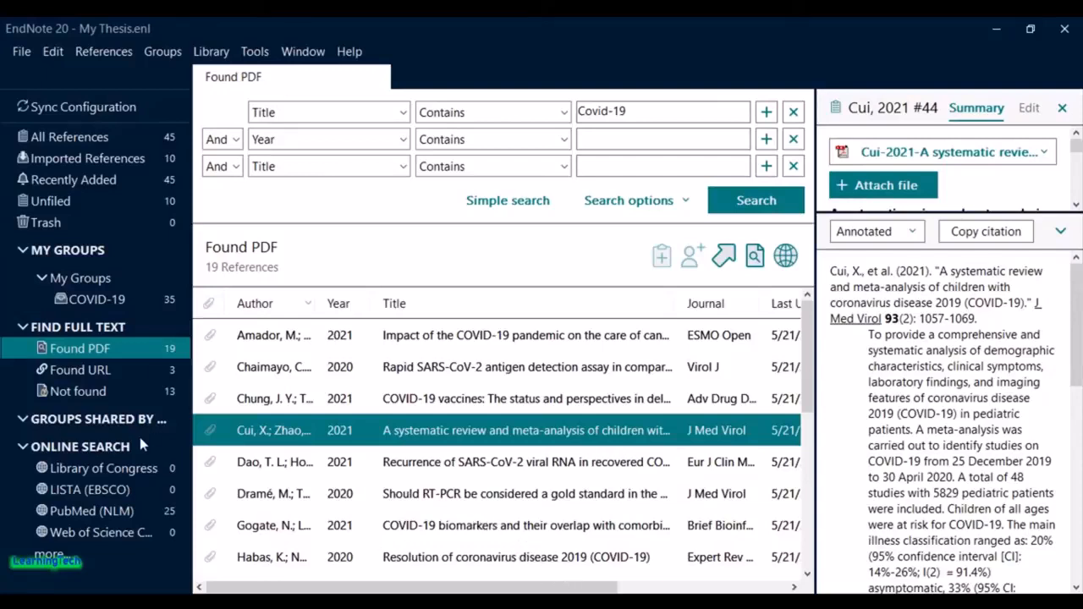
click(69, 136)
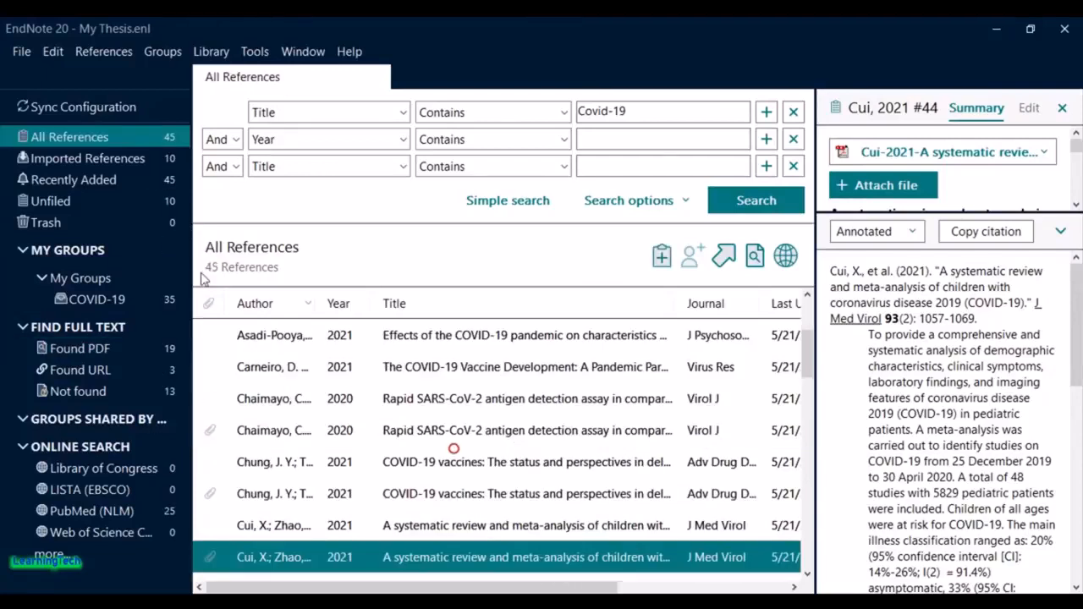
click(131, 300)
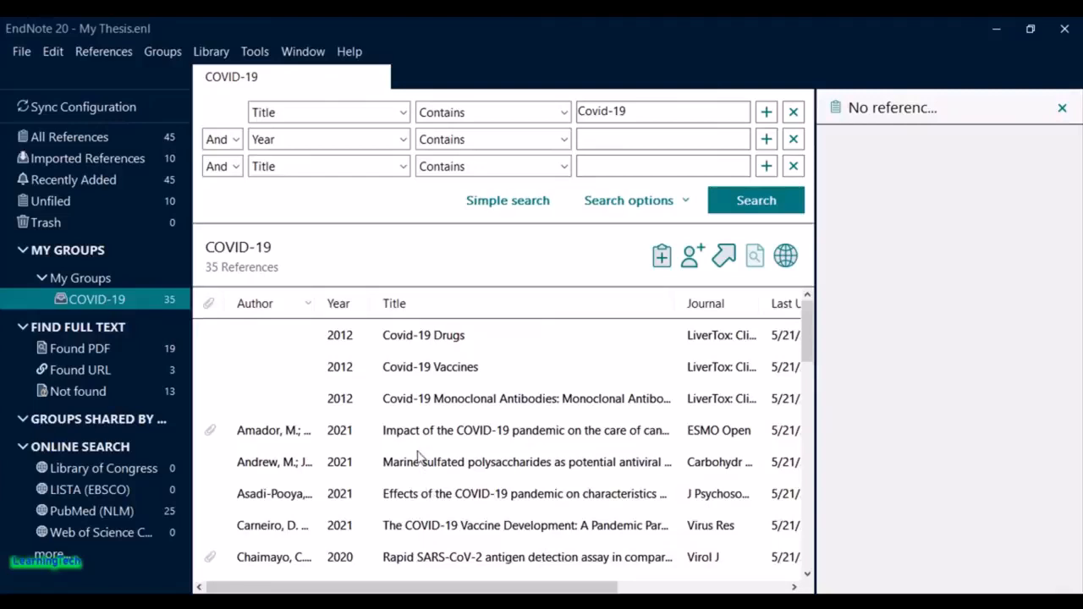
click(548, 439)
mouse_move(1079, 333)
mouse_down()
mouse_move(1082, 539)
mouse_move(1081, 324)
mouse_up()
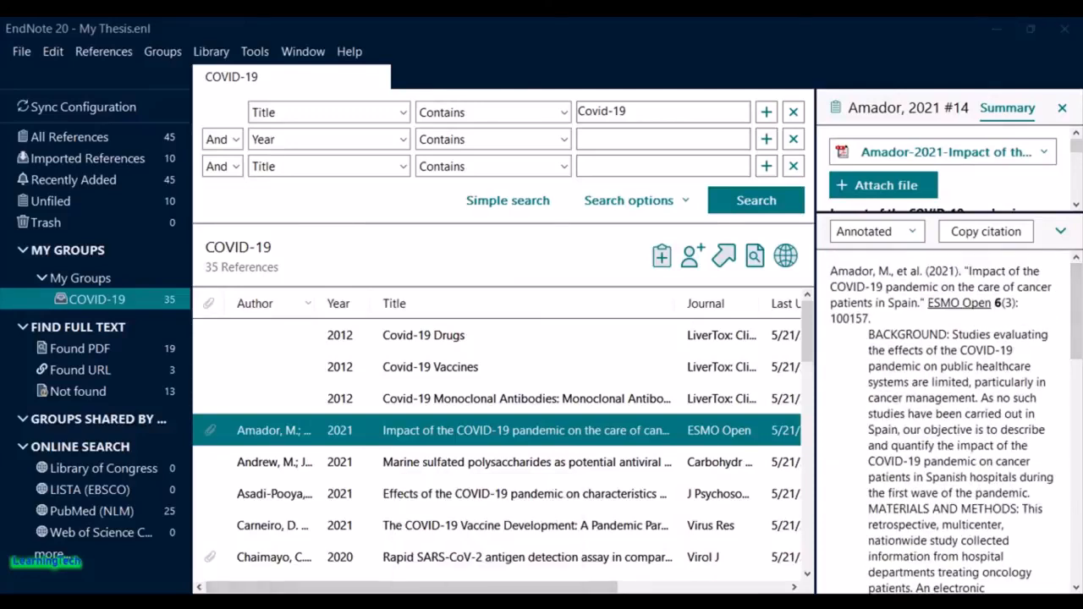
- Switch to theisss.docx in Word and place the cursor at the end of the paragraph on cancer care in Spain
click(488, 605)
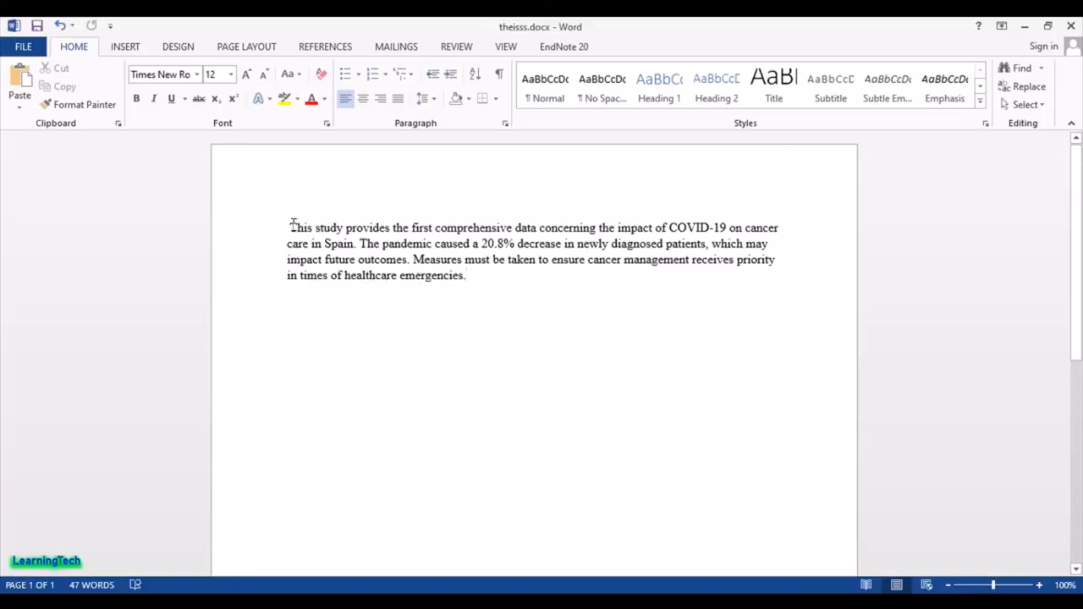
drag(290, 225, 467, 279)
click(511, 288)
- Check the source PDF's conclusions and title in Foxit Reader, and return to the Word document
mouse_move(567, 602)
click(576, 546)
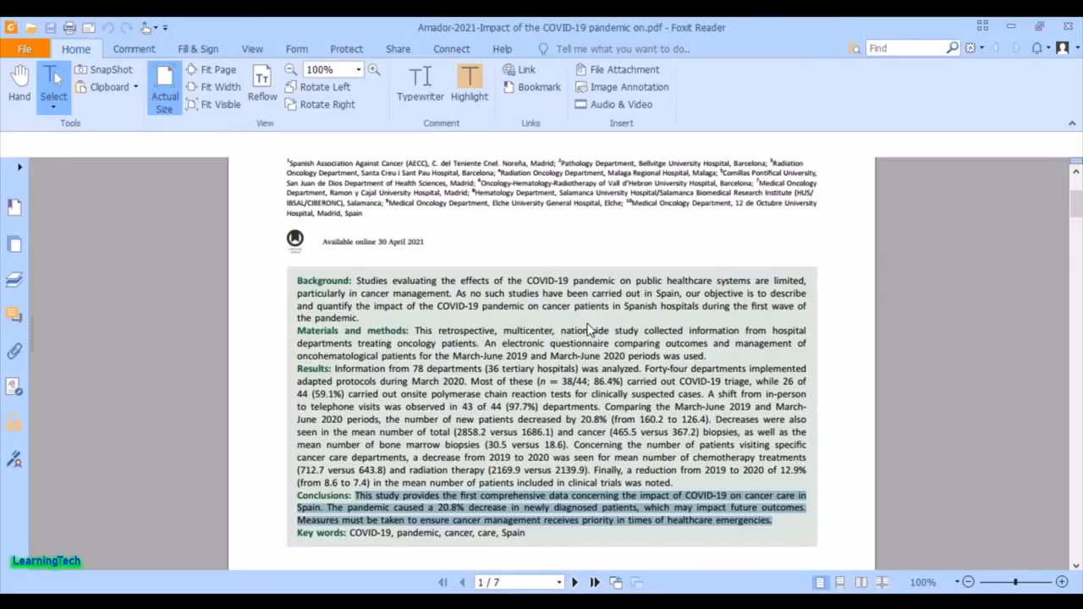
scroll(517, 236, up, 3)
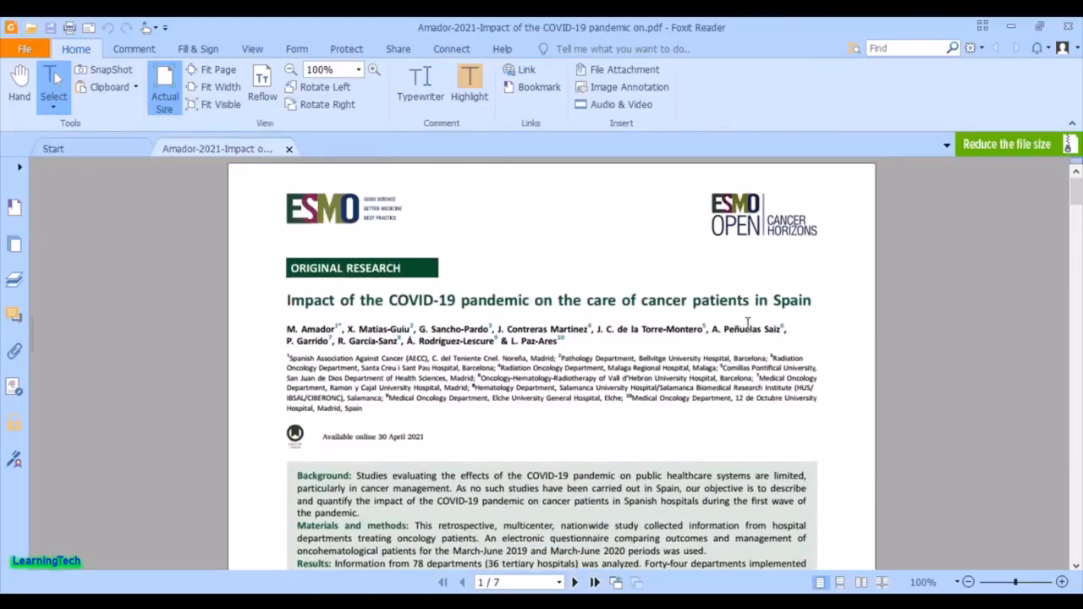
click(1012, 27)
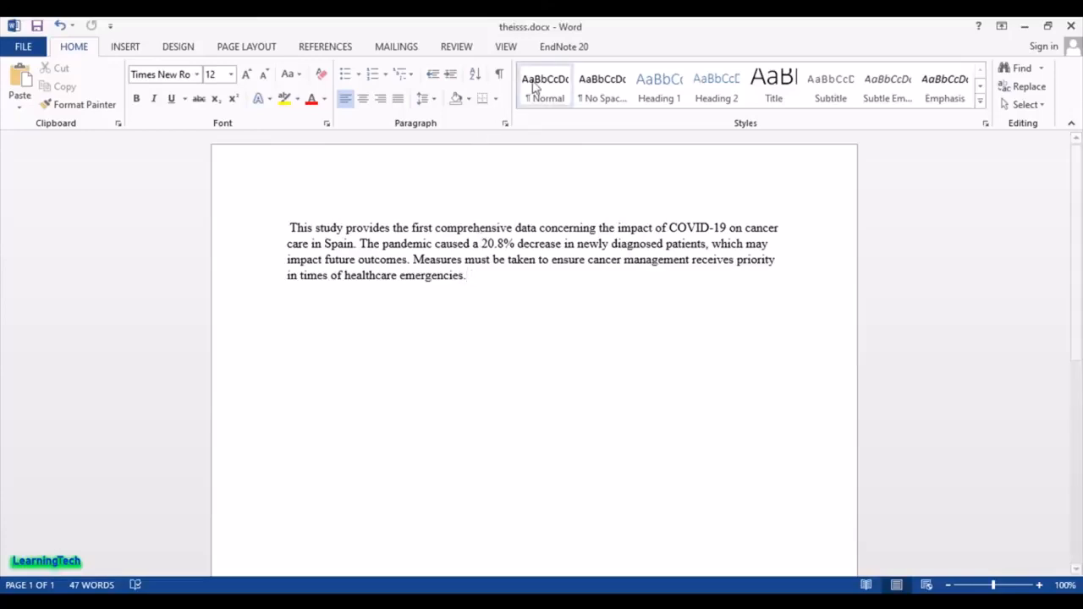
- View EndNote's citation insertion options for the Word document
click(564, 47)
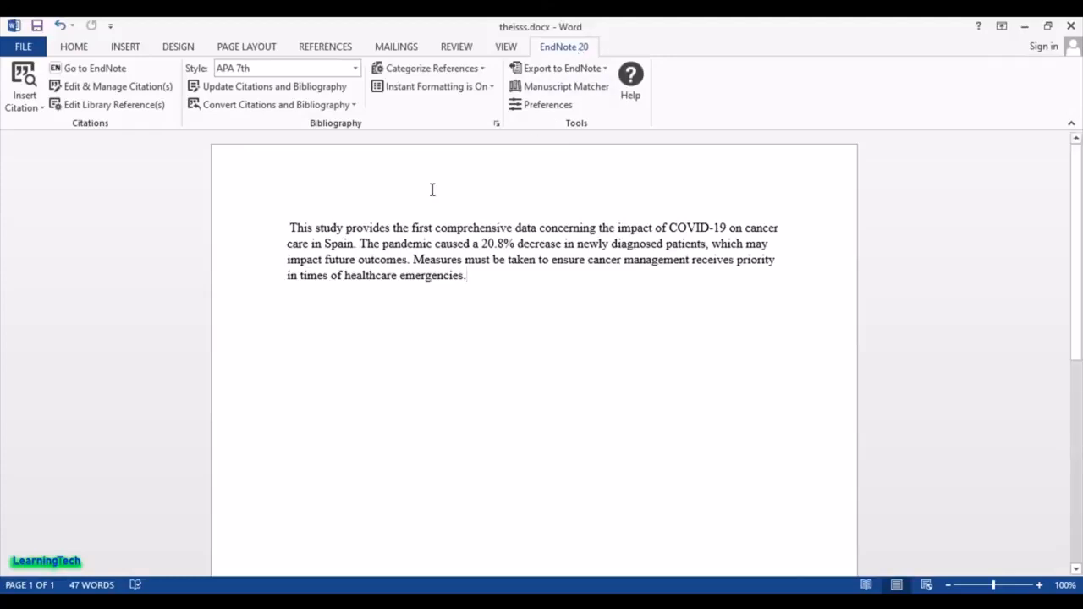
click(40, 107)
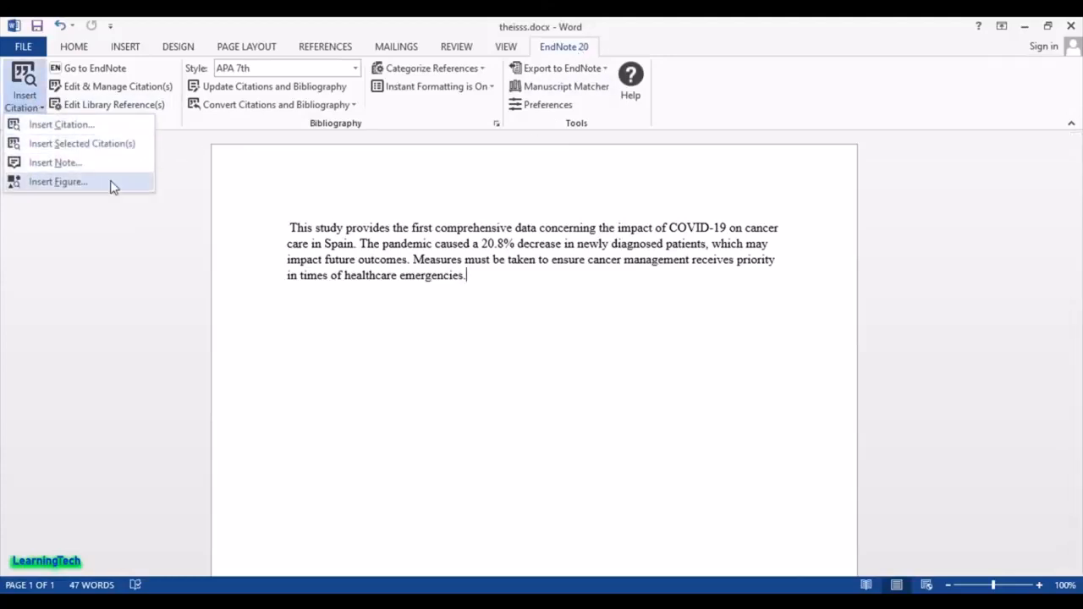
click(131, 235)
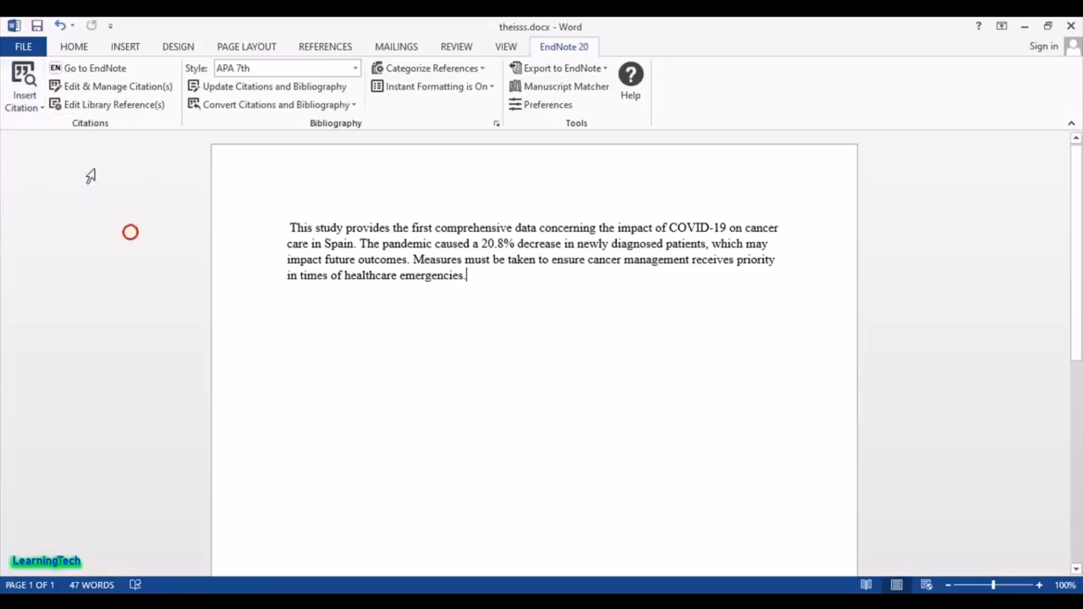
- Open EndNote's reference finder for inserting a citation and search the libraries for "covid-19"
click(25, 74)
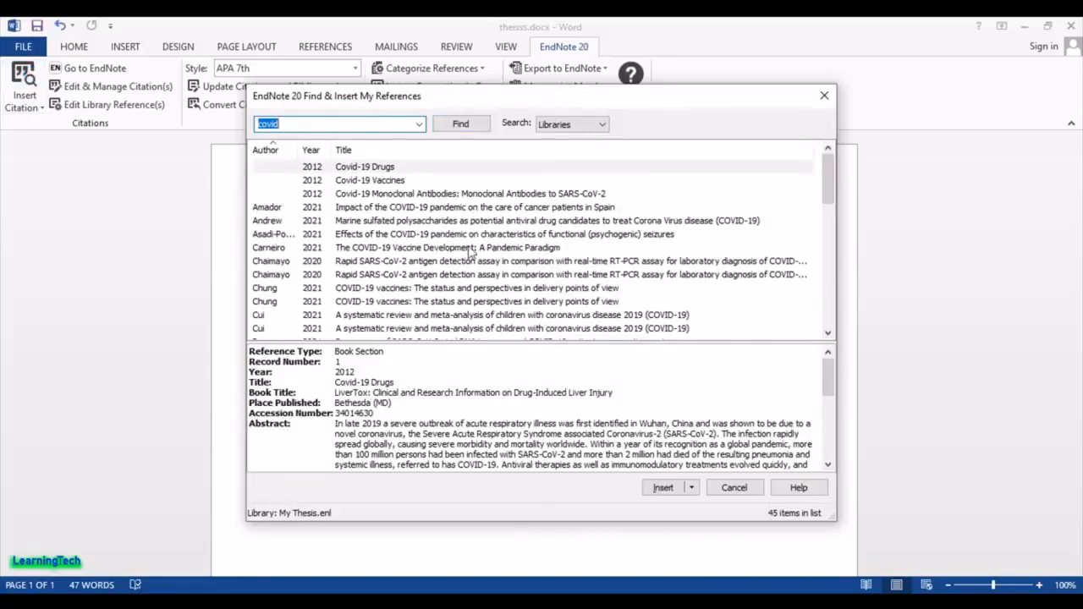
drag(821, 195, 834, 165)
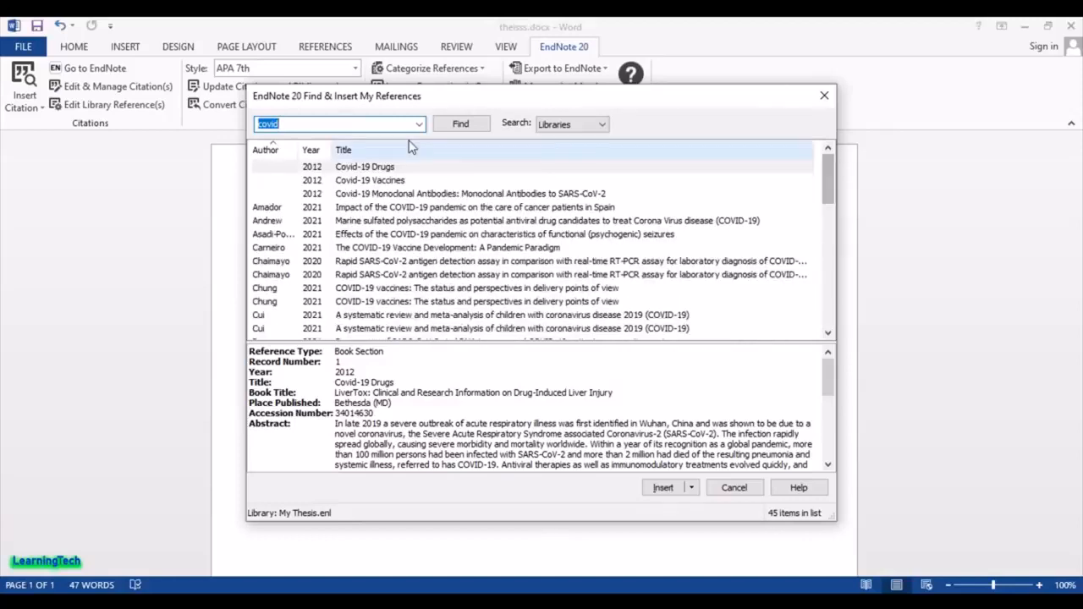
click(298, 123)
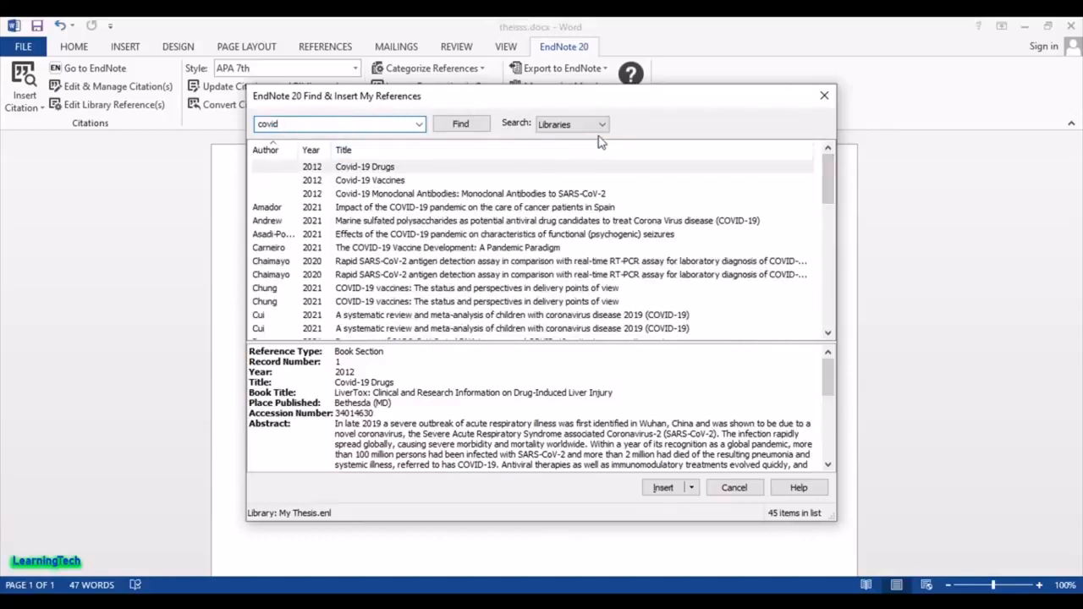
click(377, 196)
click(352, 124)
click(377, 124)
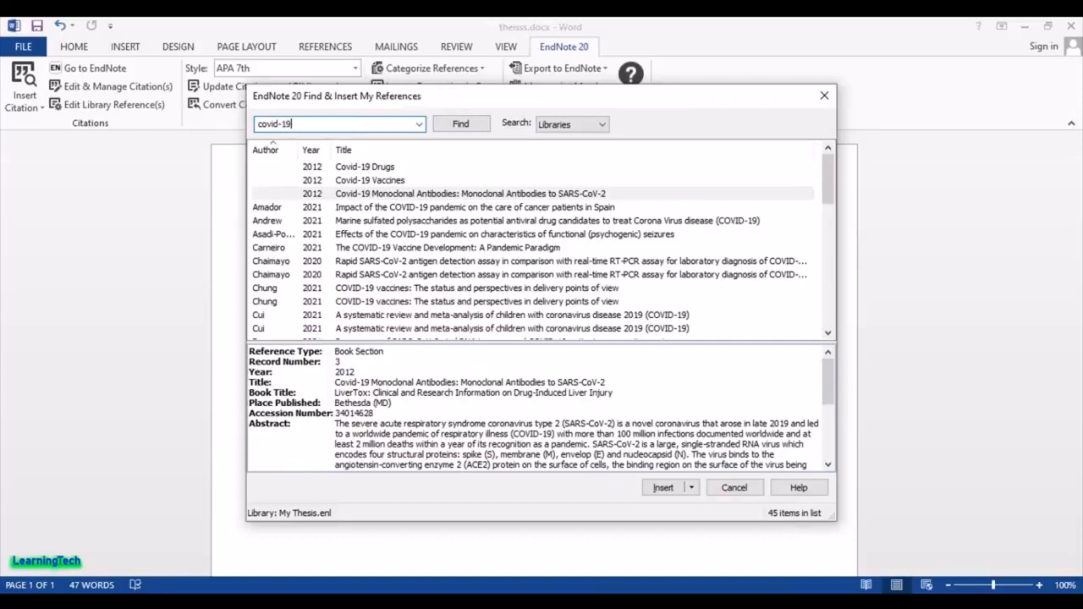
text(-19)
click(460, 123)
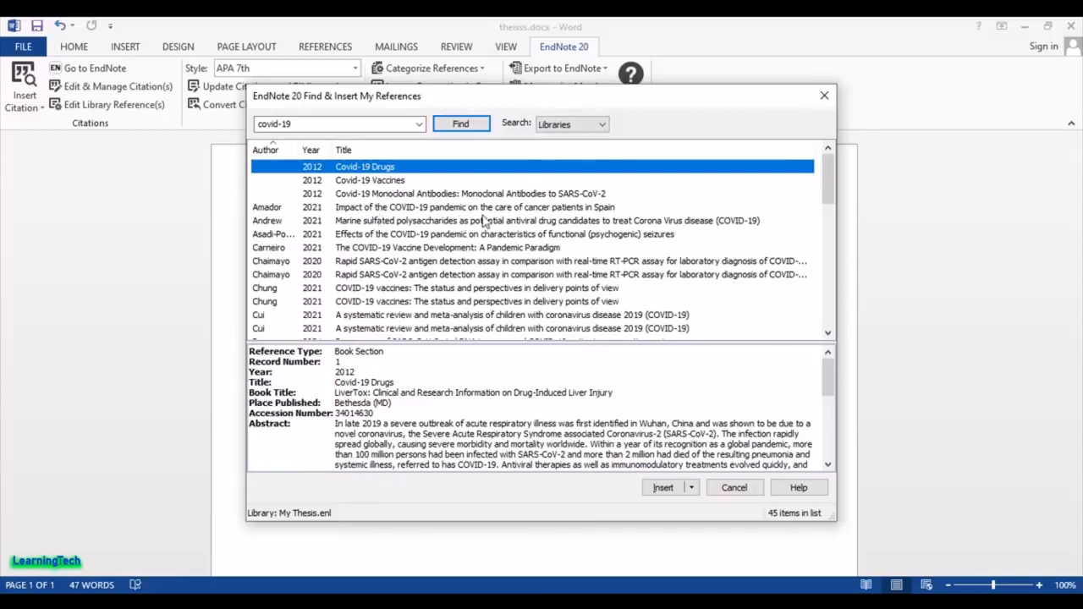
- Insert the 2021 reference "Impact of the COVID-19 pandemic on the care of cancer patients in Spain" as a citation at the paragraph's end
click(402, 210)
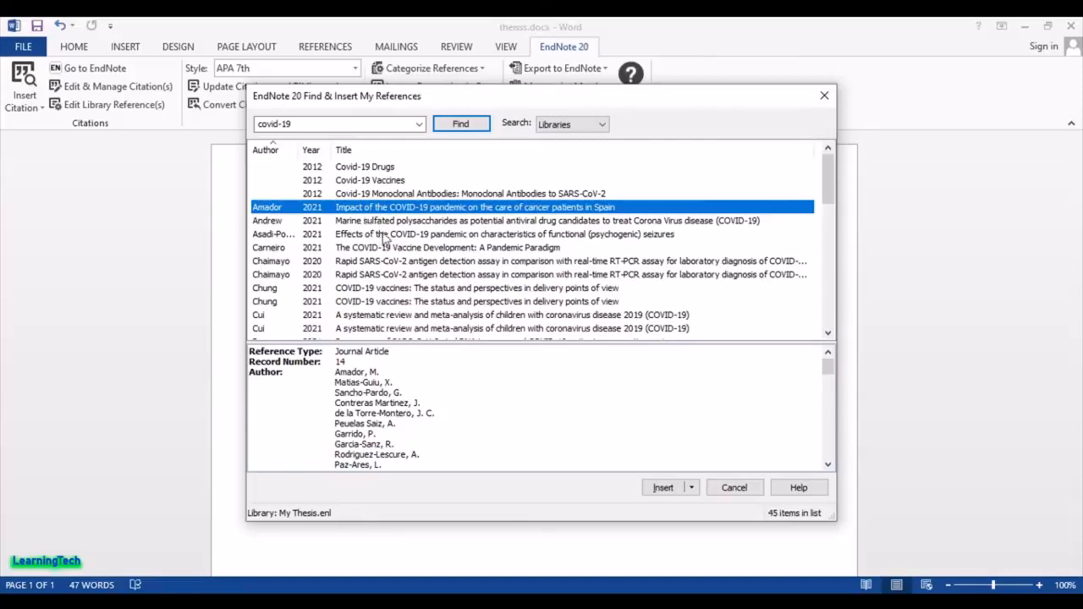
double_click(436, 211)
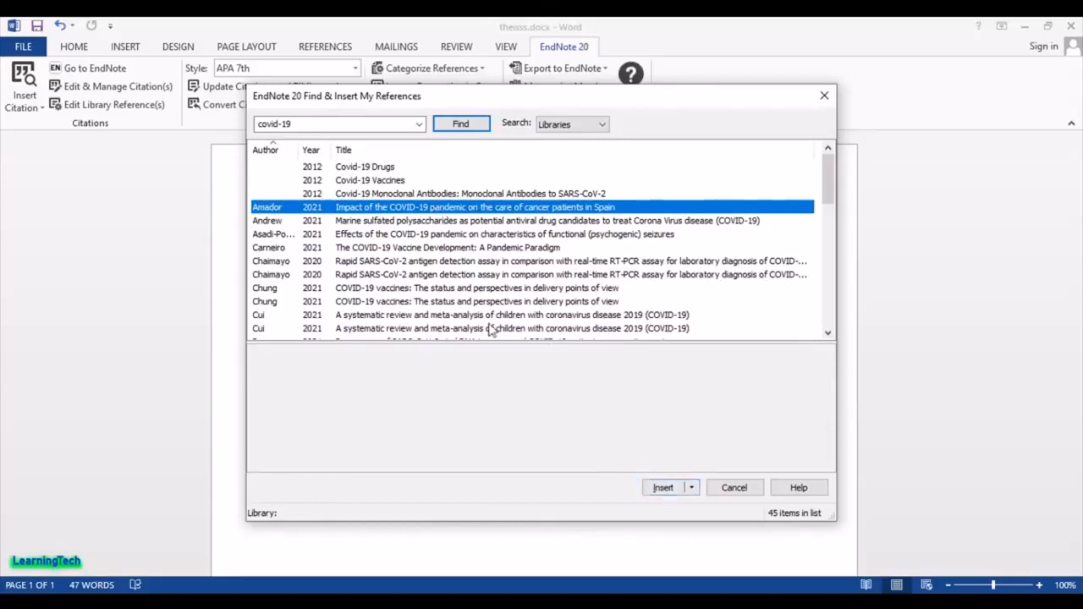
click(619, 208)
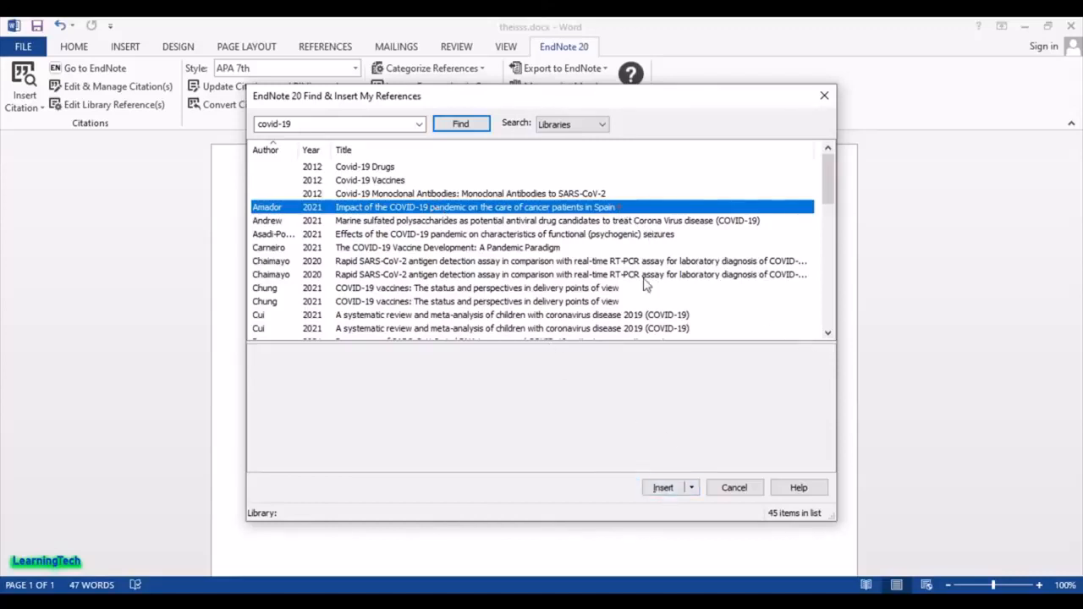
click(663, 488)
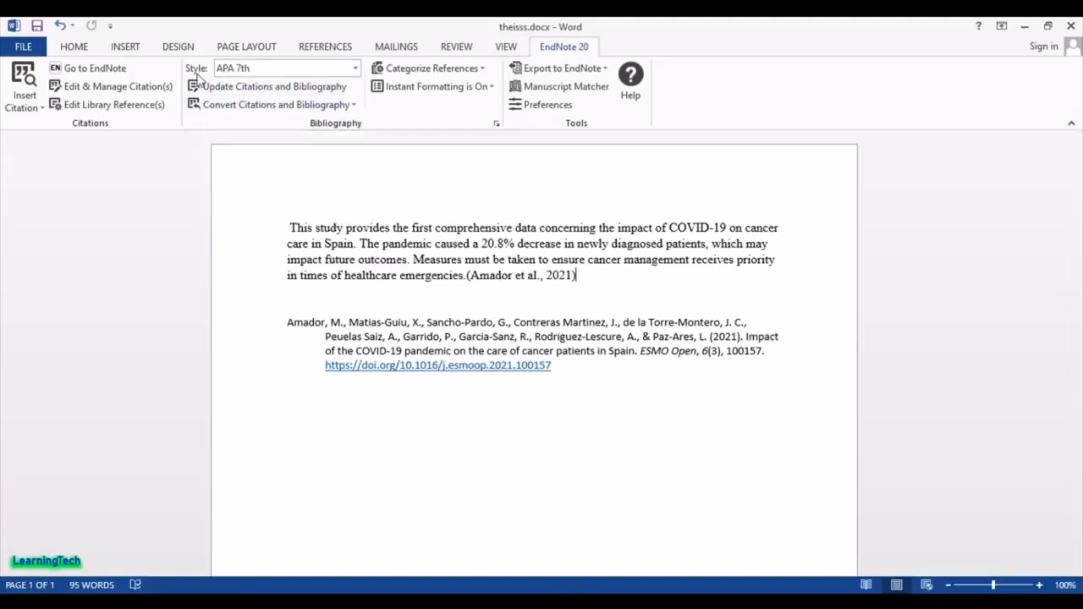
- Switch the citation and bibliography style to Vancouver and examine the reformatted reference entry
click(356, 71)
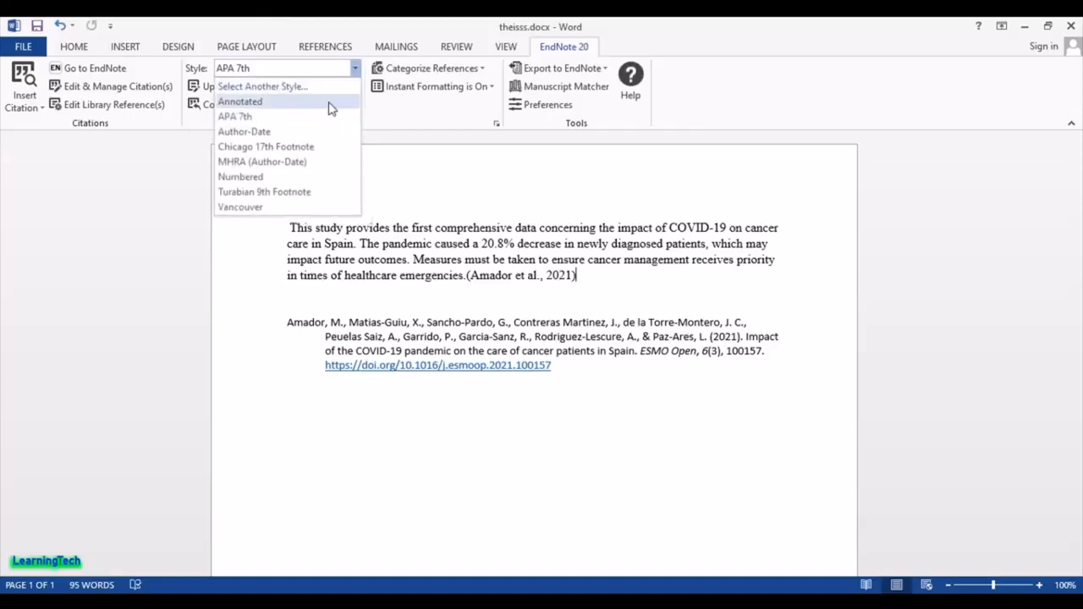
click(274, 207)
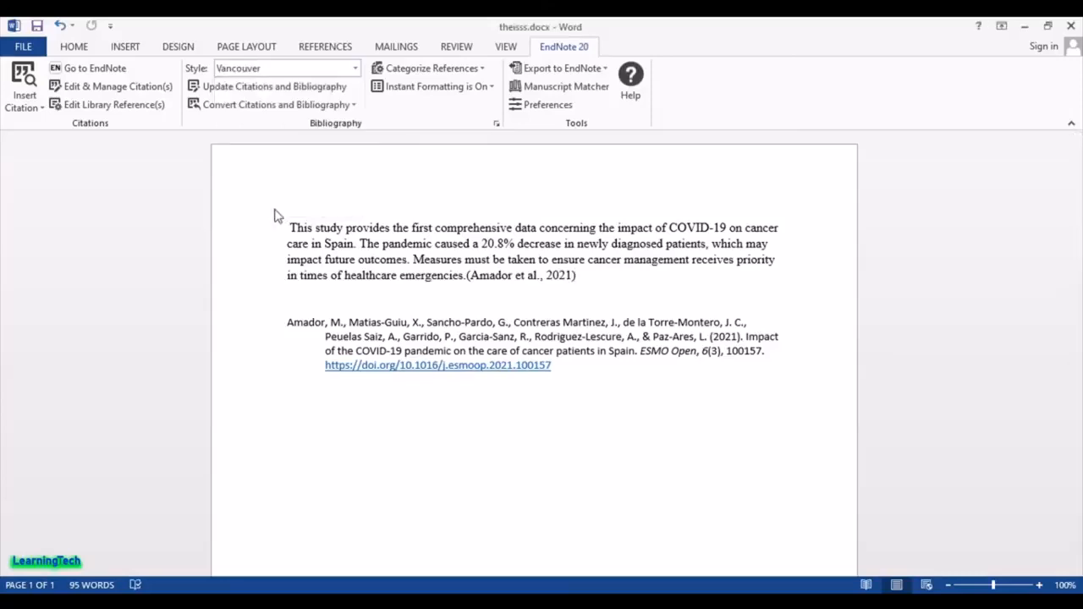
click(483, 277)
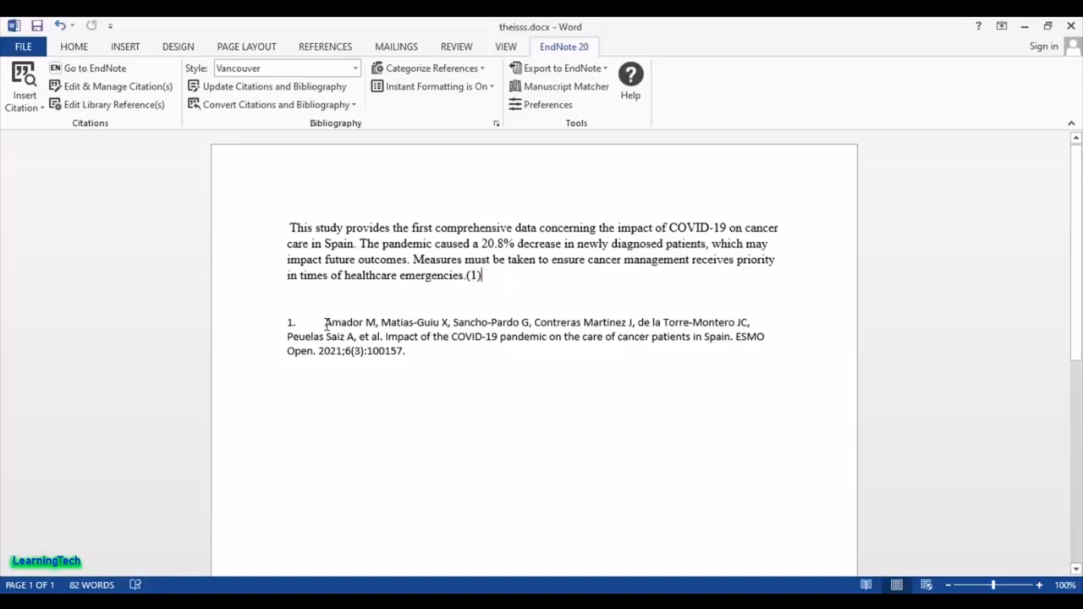
drag(325, 323, 429, 363)
click(470, 365)
- Set the citation and bibliography style back to APA 7th and check the in-text citation
click(353, 69)
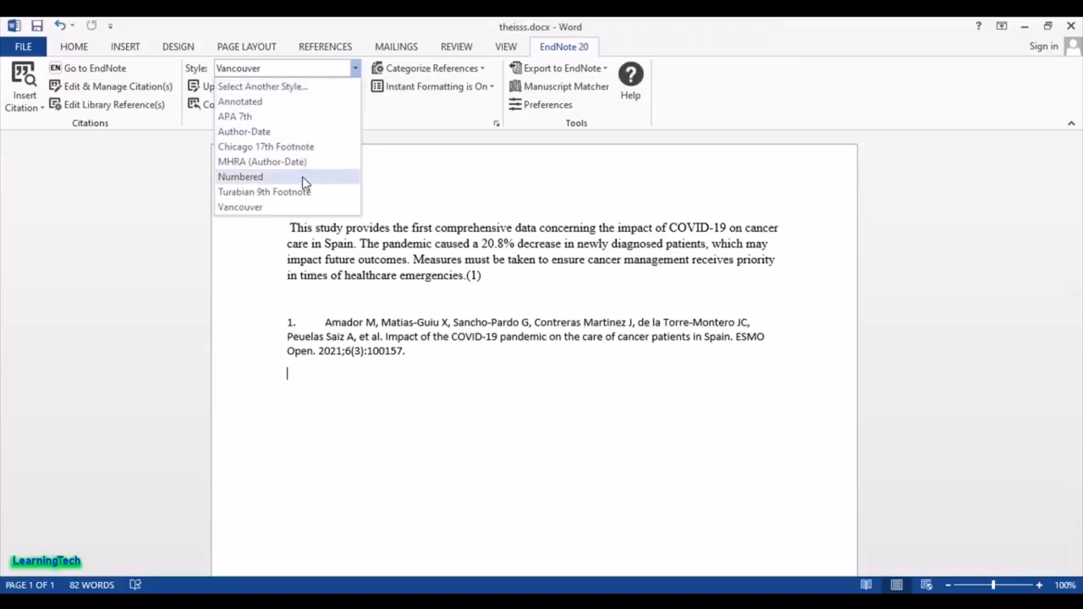
click(288, 118)
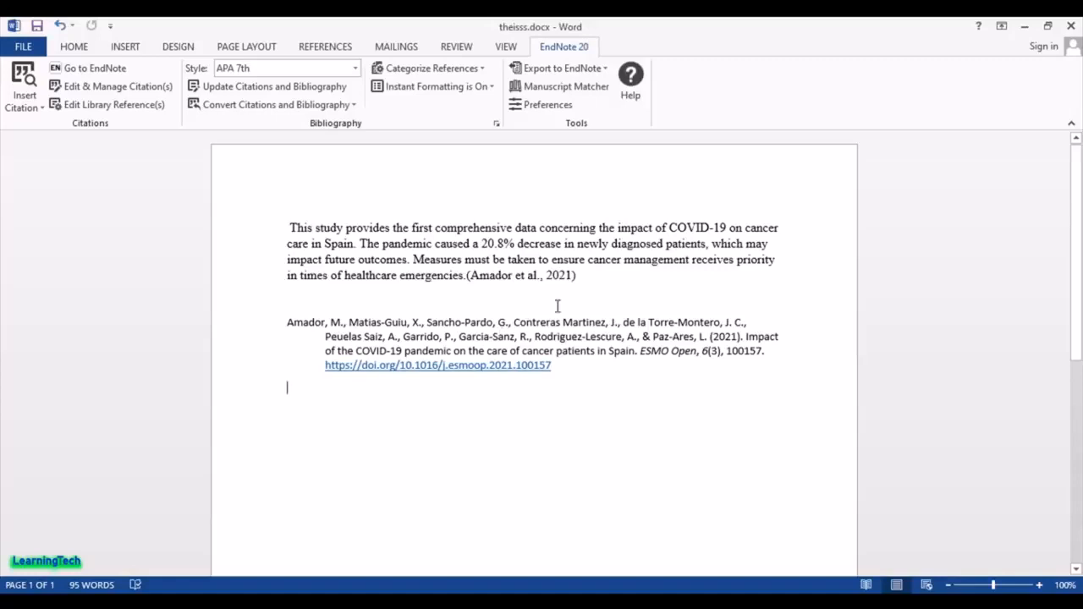
click(572, 272)
click(631, 286)
- Edit the in-text citation at the paragraph's end to cite page 14, checking its reference details along the way
drag(584, 276, 475, 285)
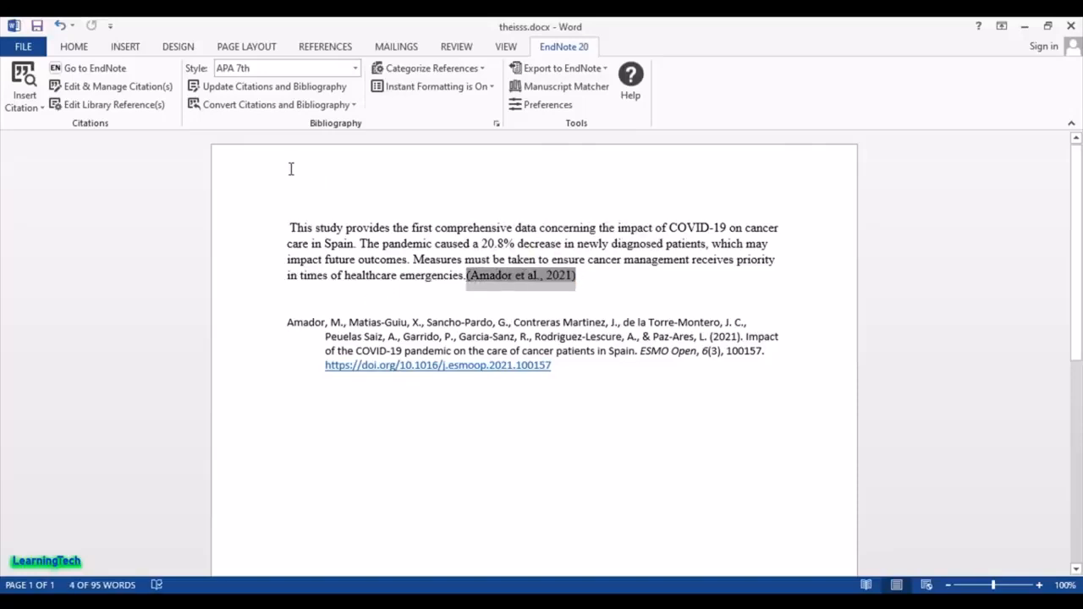
click(158, 95)
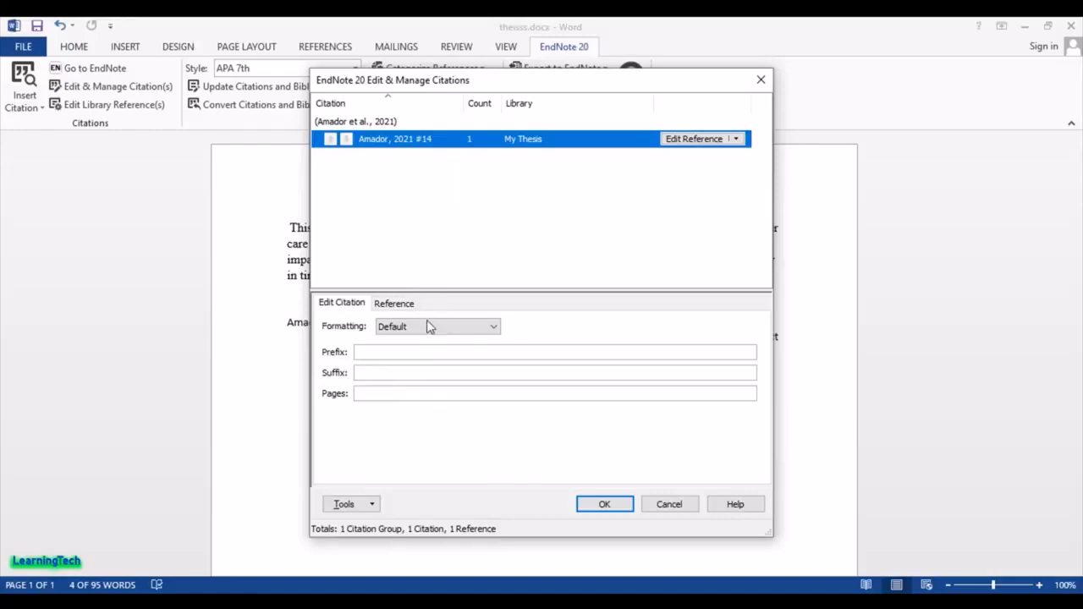
click(403, 303)
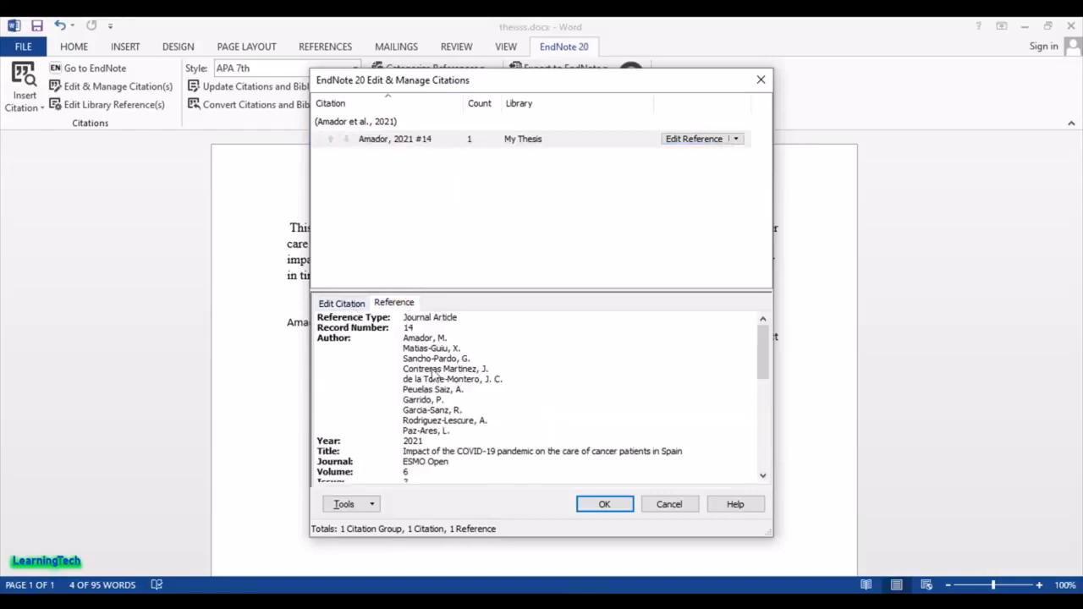
click(342, 303)
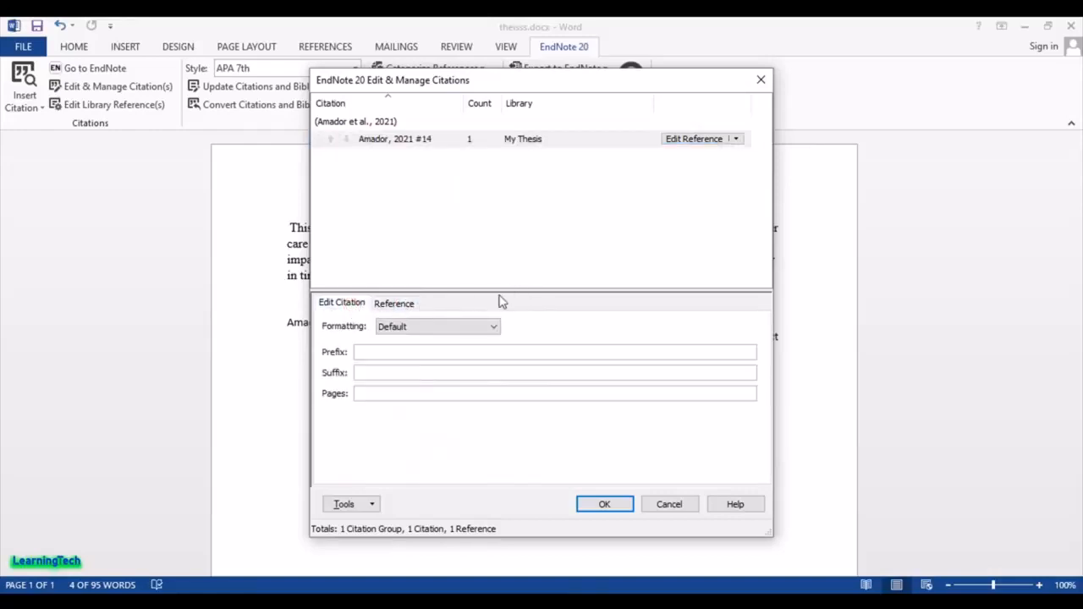
click(405, 393)
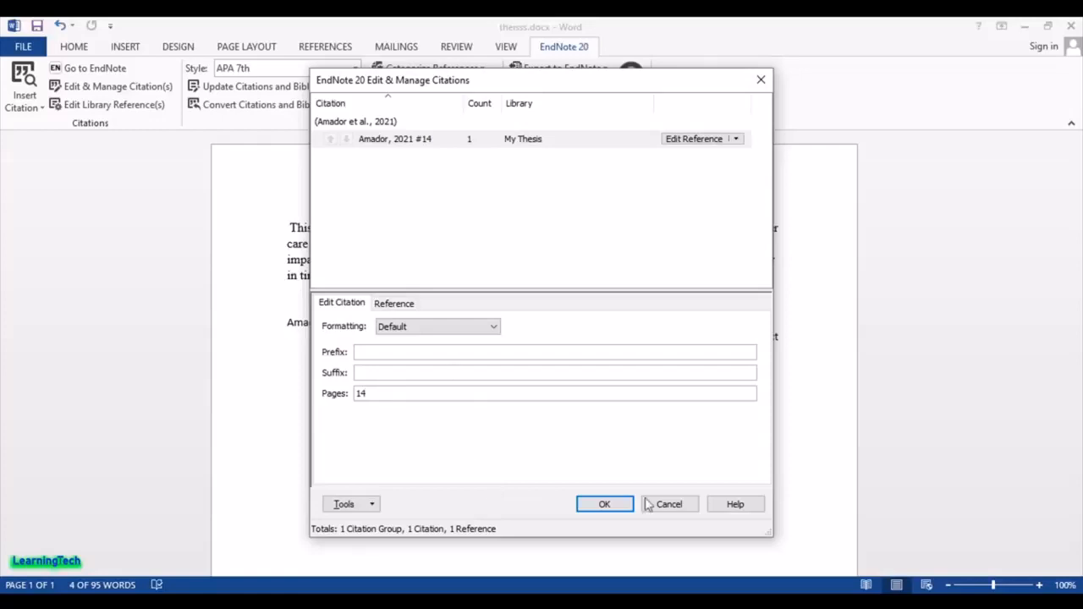
click(612, 507)
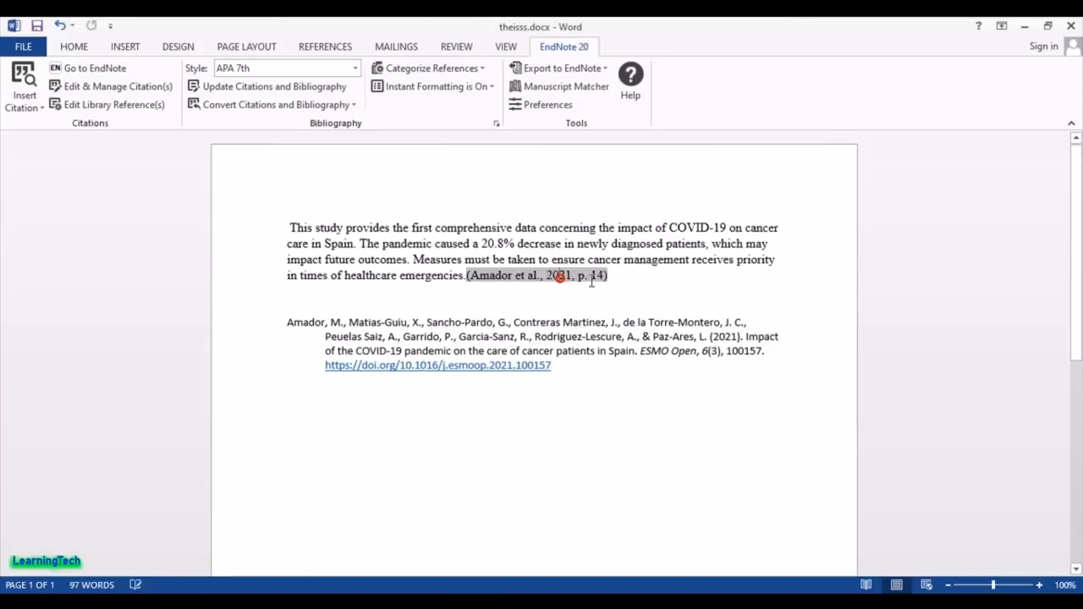
click(576, 330)
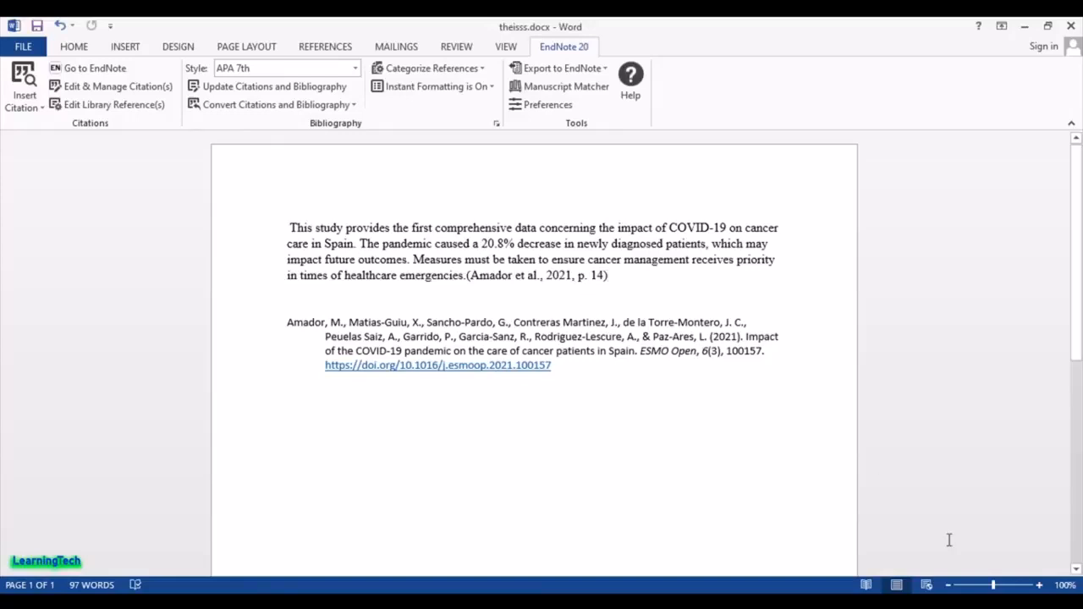
click(880, 602)
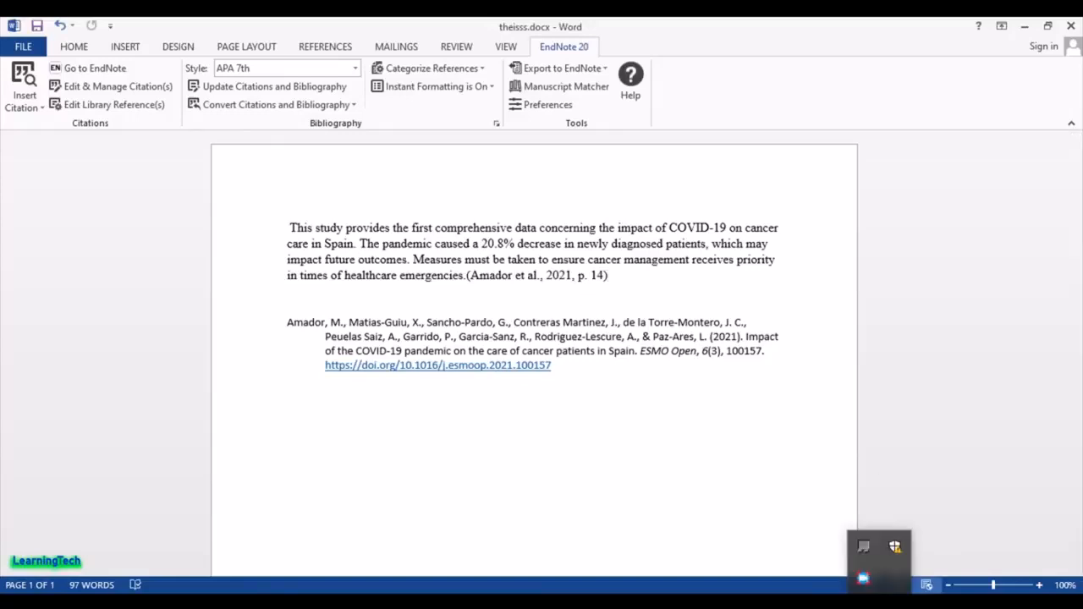
right_click(865, 580)
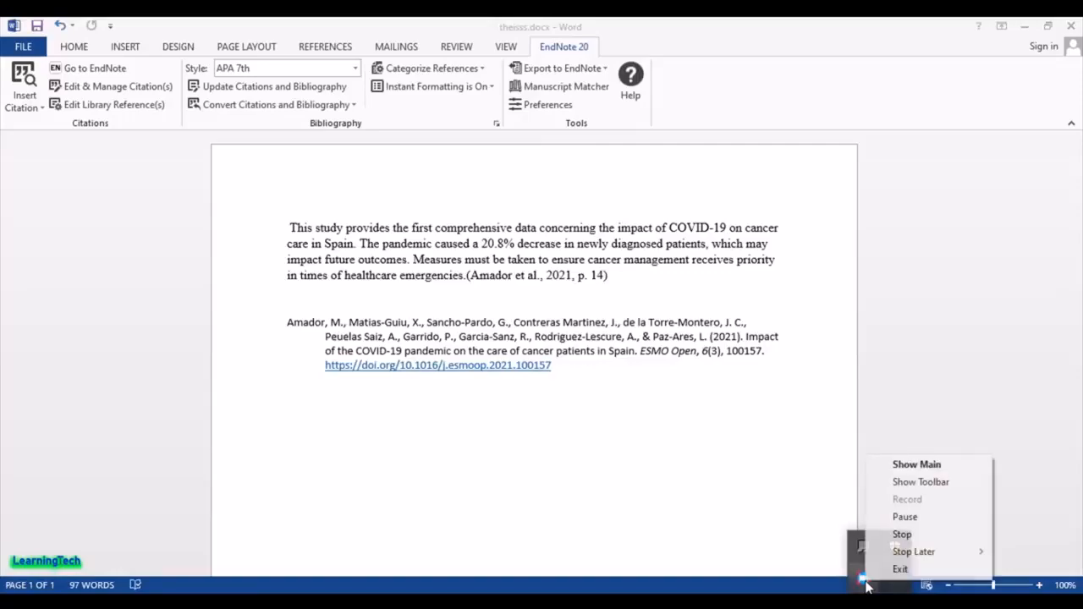
click(929, 534)
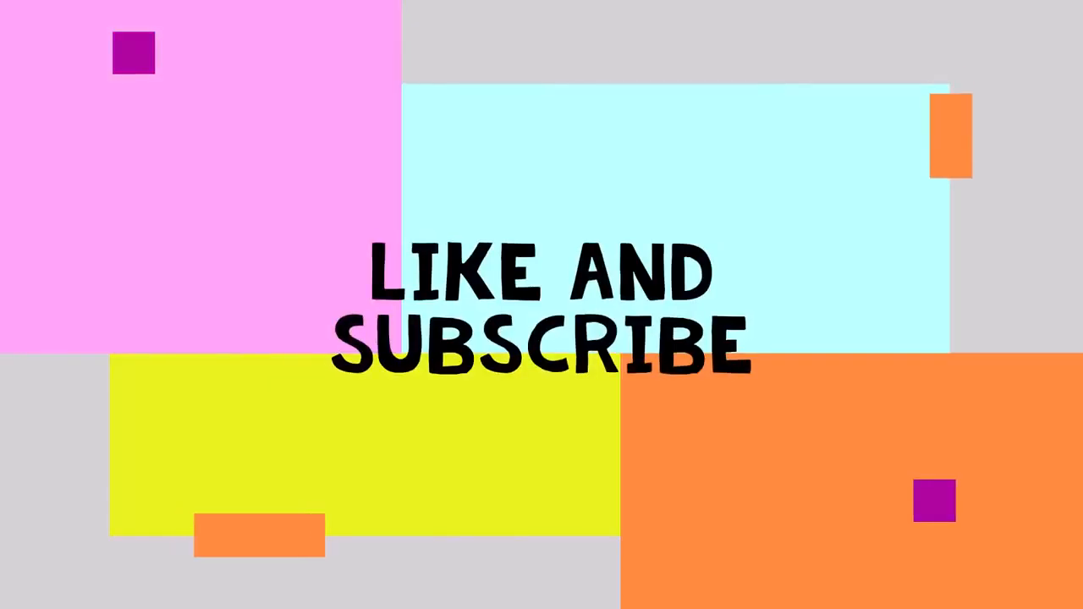